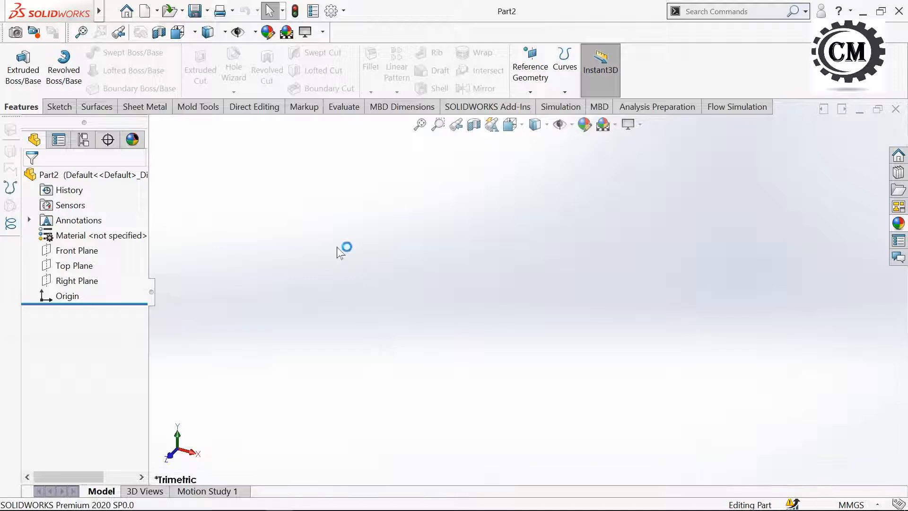
- Start a sketch on the Front Plane and consult the Figure 13 drawing in Adobe Reader
left_click(59, 108)
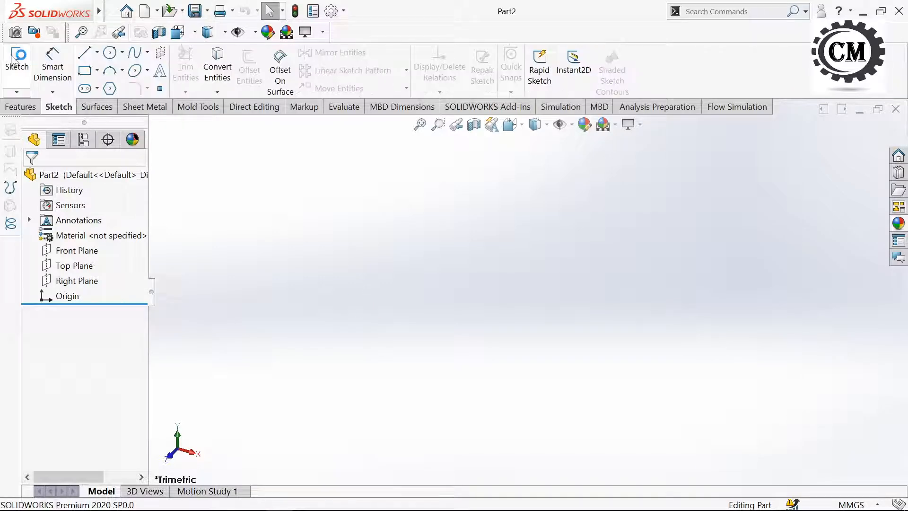
left_click(16, 60)
left_click(402, 198)
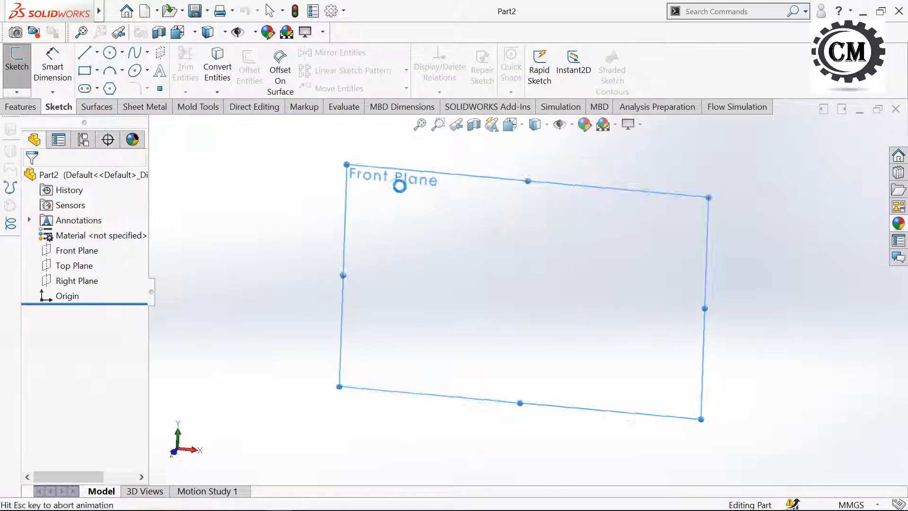
key("alt+Tab")
key("alt+Tab")
key("alt+Tab")
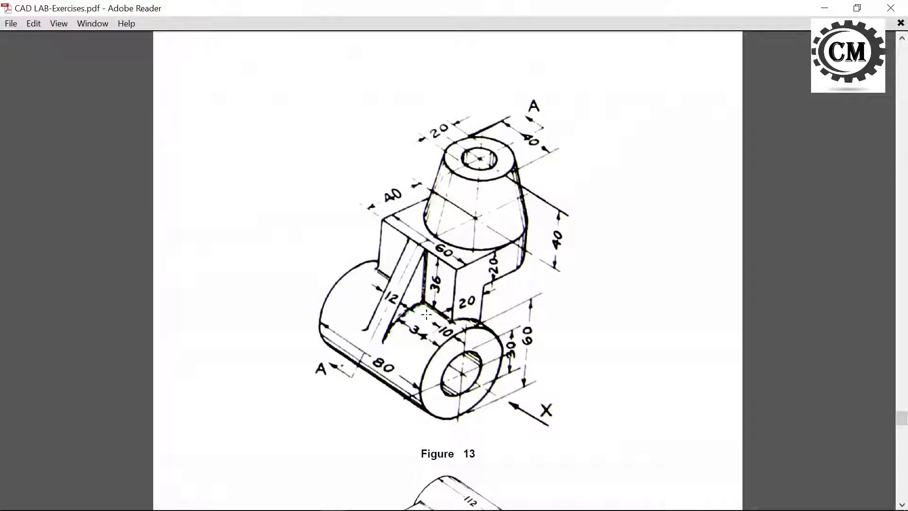
key("alt+Tab")
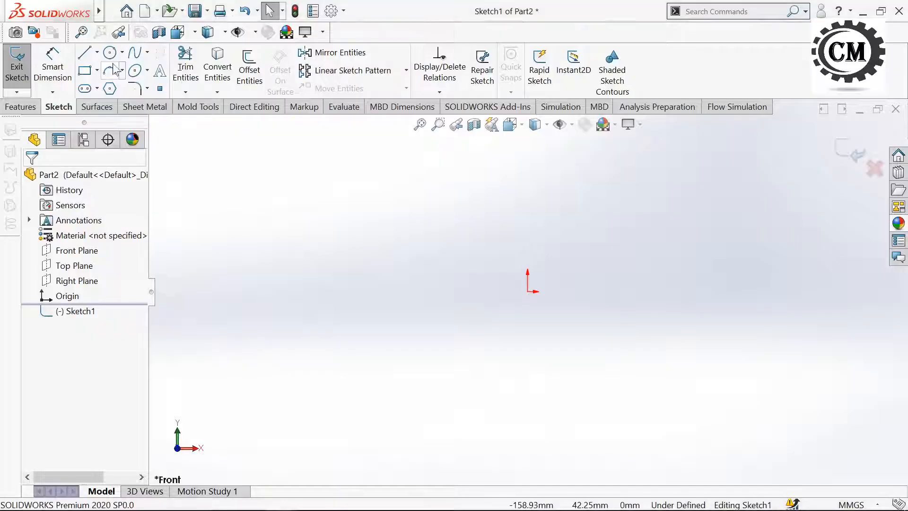
- Draw two concentric circles centred on the origin, the outer one about 51.5 mm in diameter
left_click(109, 53)
left_click(527, 291)
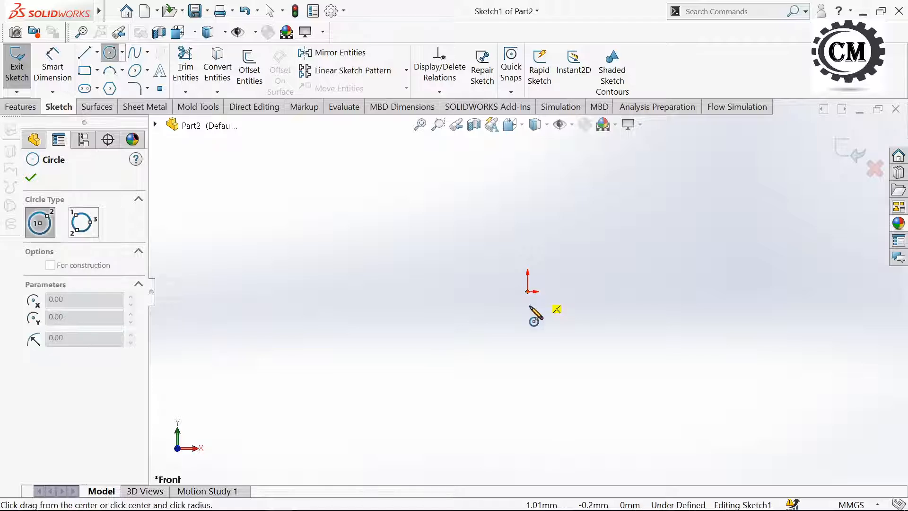
left_click(527, 352)
left_click(527, 291)
left_click(528, 329)
- Dimension the outer circle's diameter at 60 mm, checking the value in the Figure 13 drawing
left_click(53, 67)
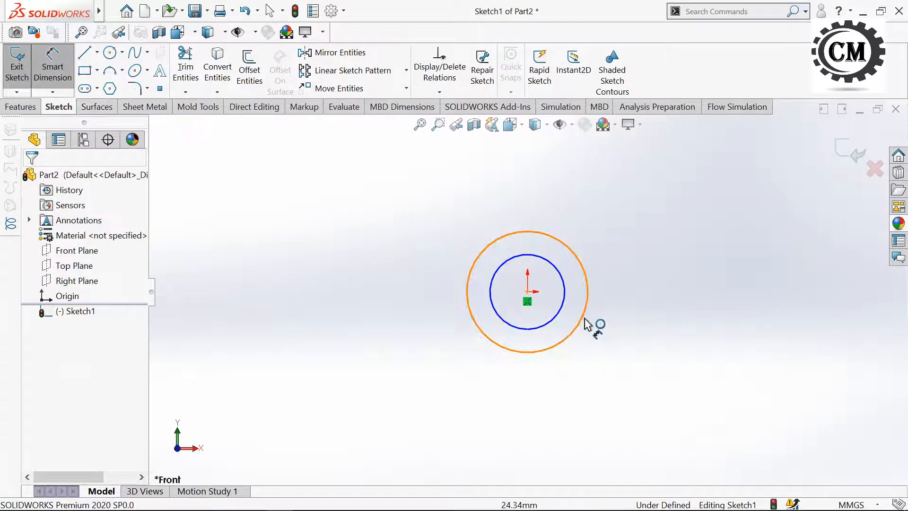
left_click(609, 324)
left_click(681, 313)
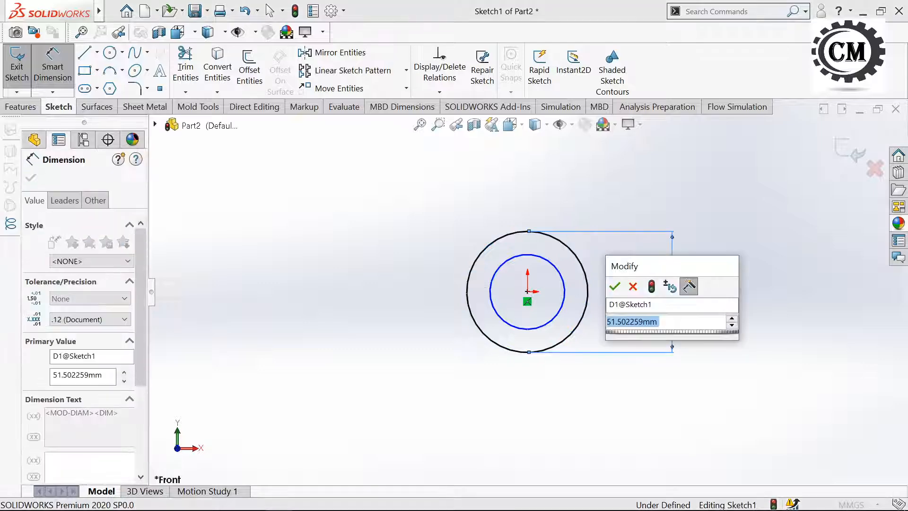
key("alt+Tab")
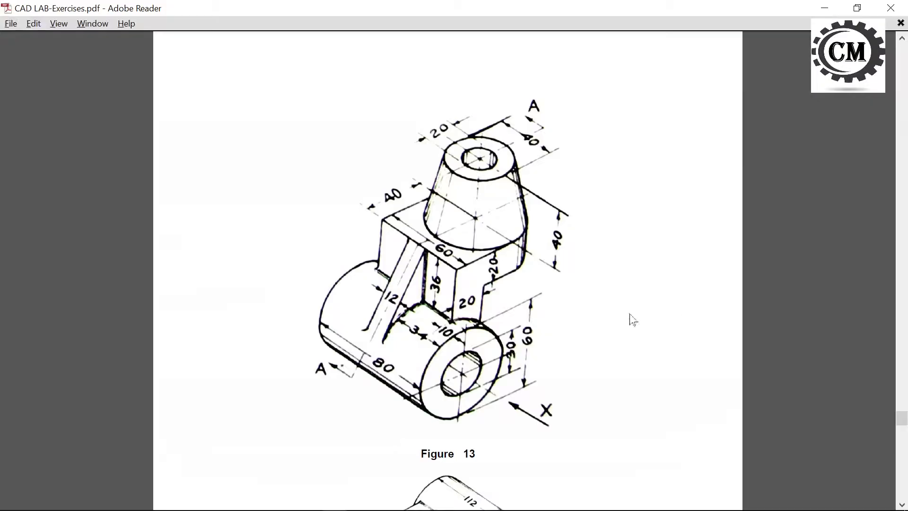
key("alt+Tab")
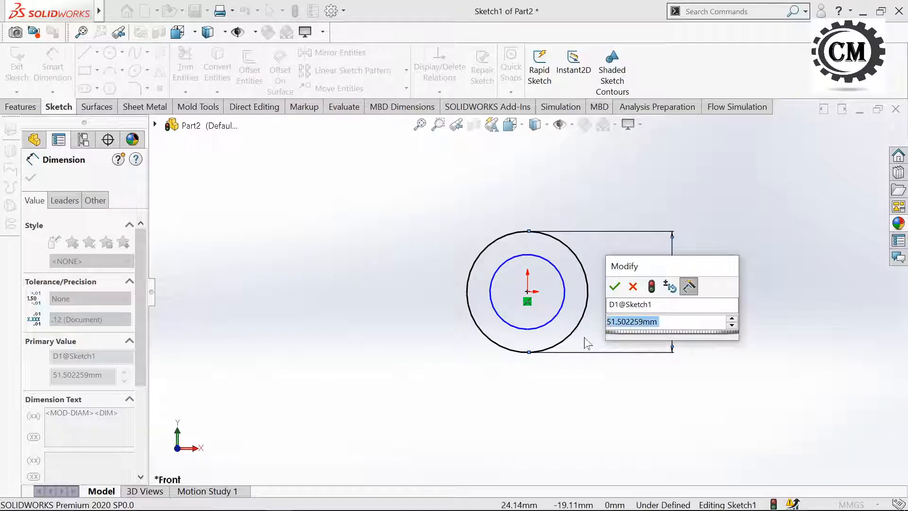
type("60")
key("Return")
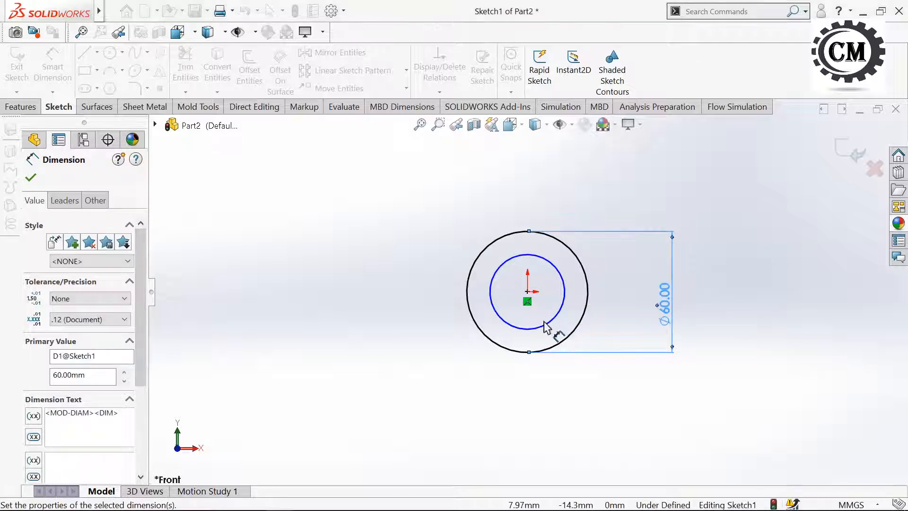
- Dimension the inner circle's diameter at 30 mm, checking the value in the Figure 13 drawing
left_click(549, 330)
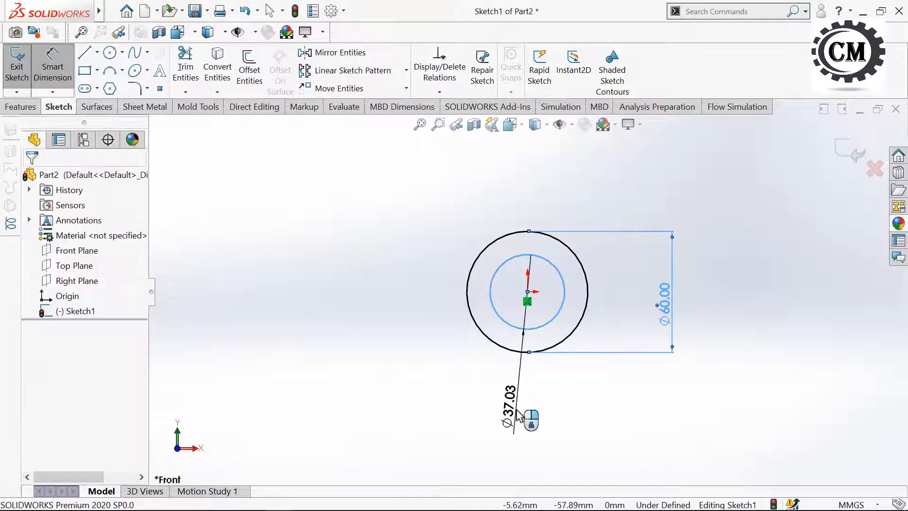
left_click(519, 416)
key("alt+Tab")
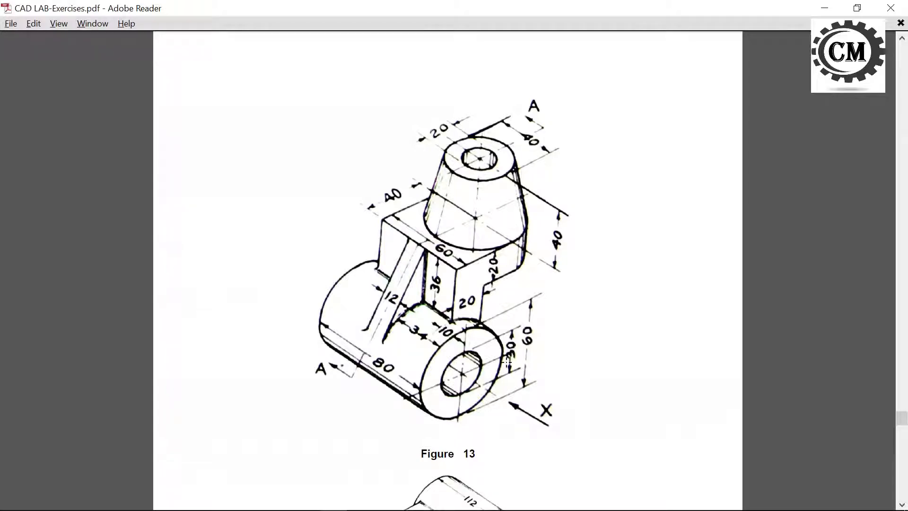
key("alt+Tab")
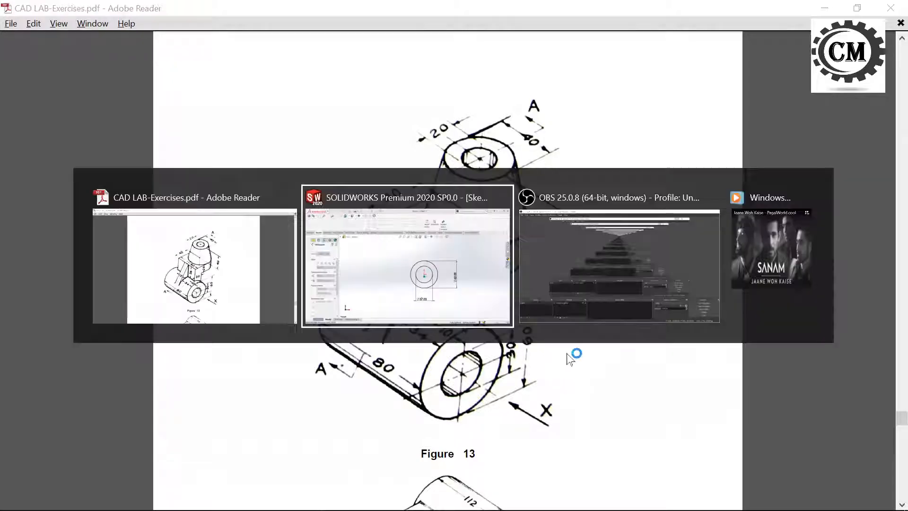
type("30")
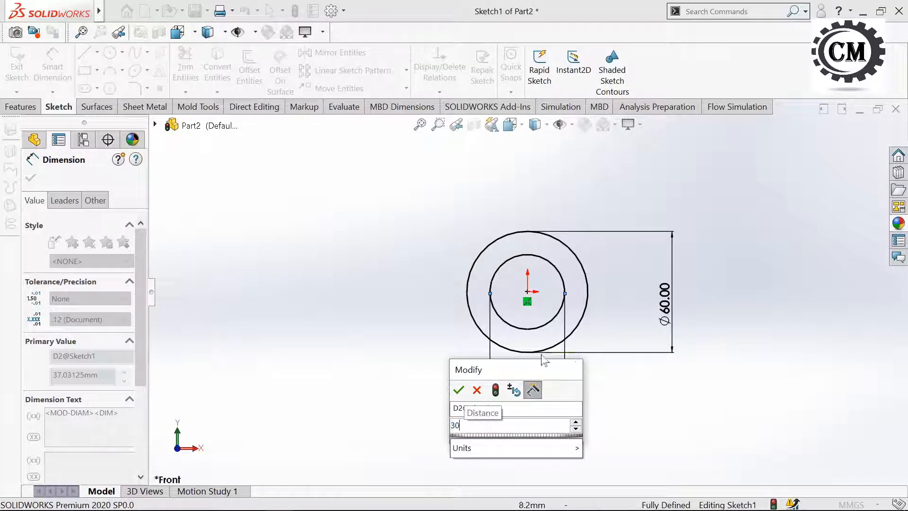
left_click(457, 391)
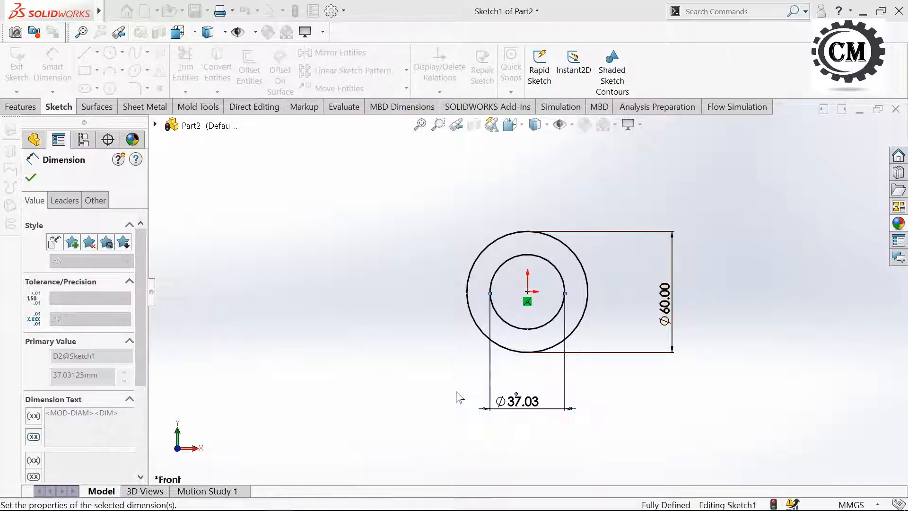
left_click(31, 178)
- Draw an L-shaped bracket profile from the outer circle's top, about 60 mm wide and 19 mm high at its arm, ending tangent to the circle's right side
left_click(85, 53)
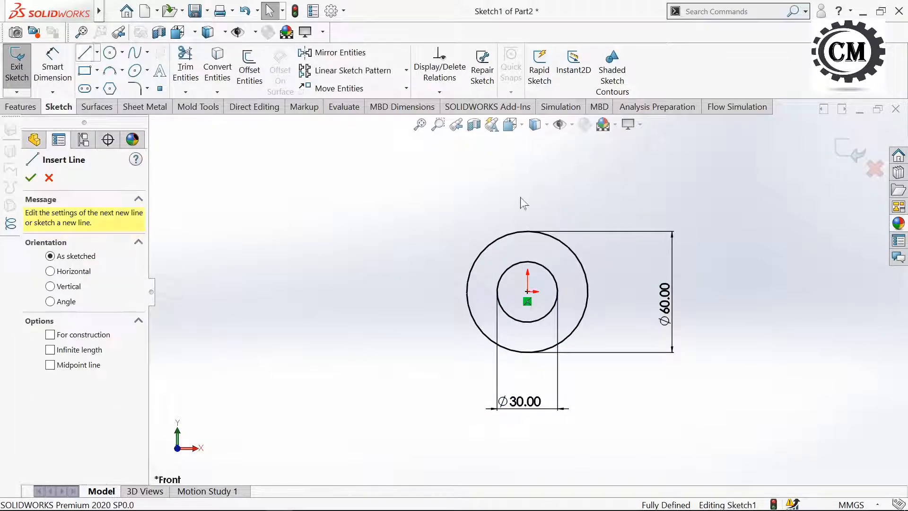
left_click(549, 235)
left_click(549, 166)
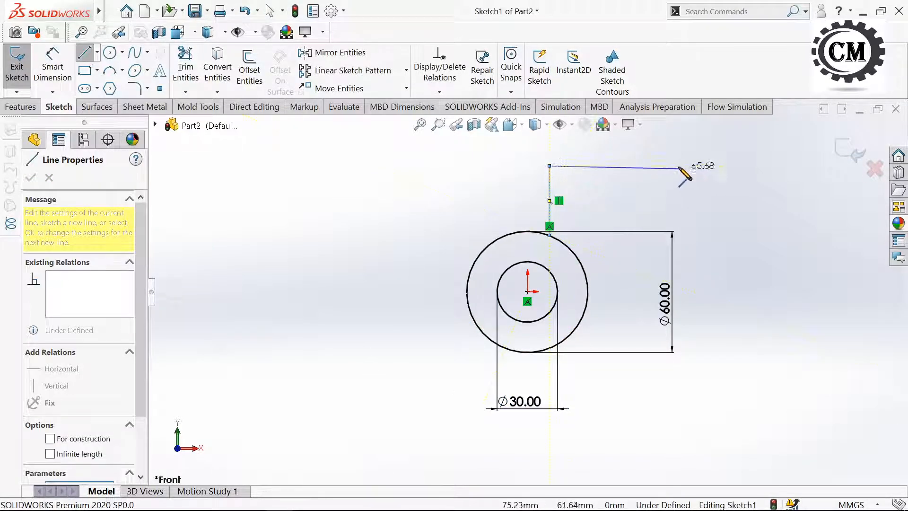
left_click(670, 166)
left_click(670, 204)
left_click(589, 203)
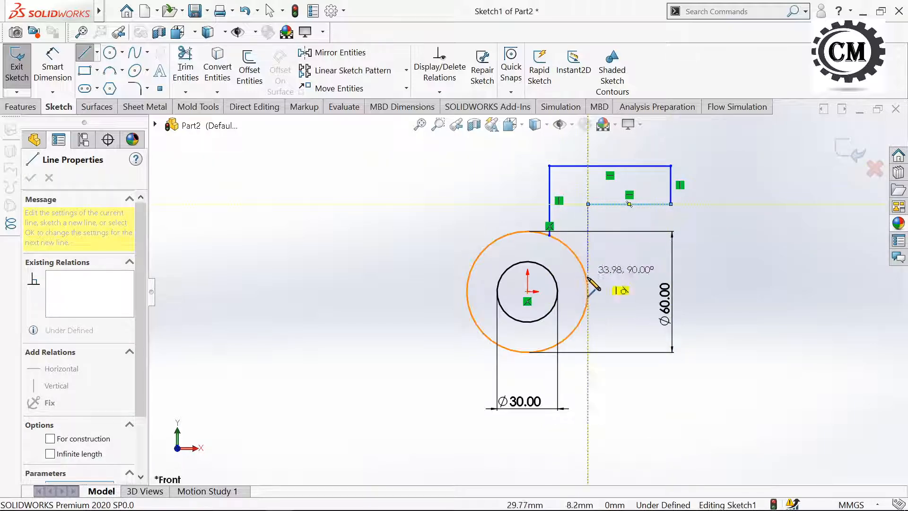
left_click(620, 297)
key("Escape")
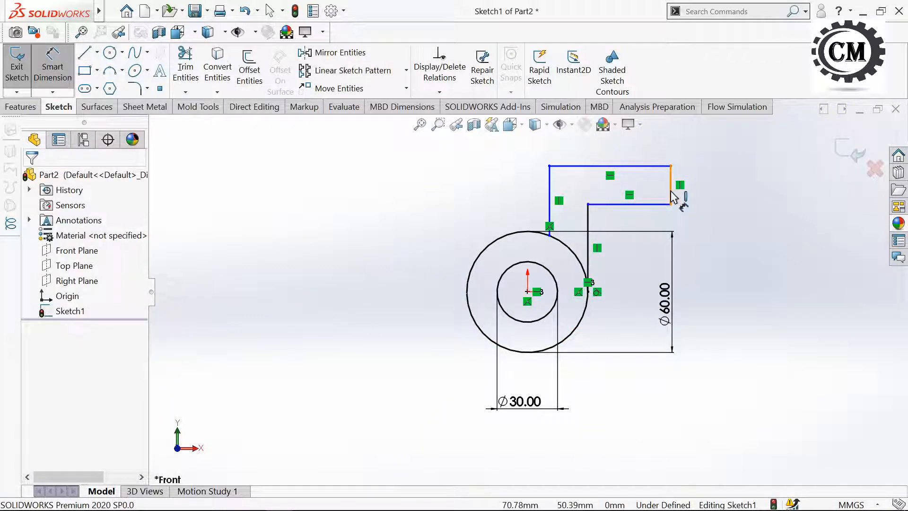
- Dimension the short vertical end line of the bracket arm at 20 mm, checking the reference drawing
left_click(671, 192)
left_click(732, 196)
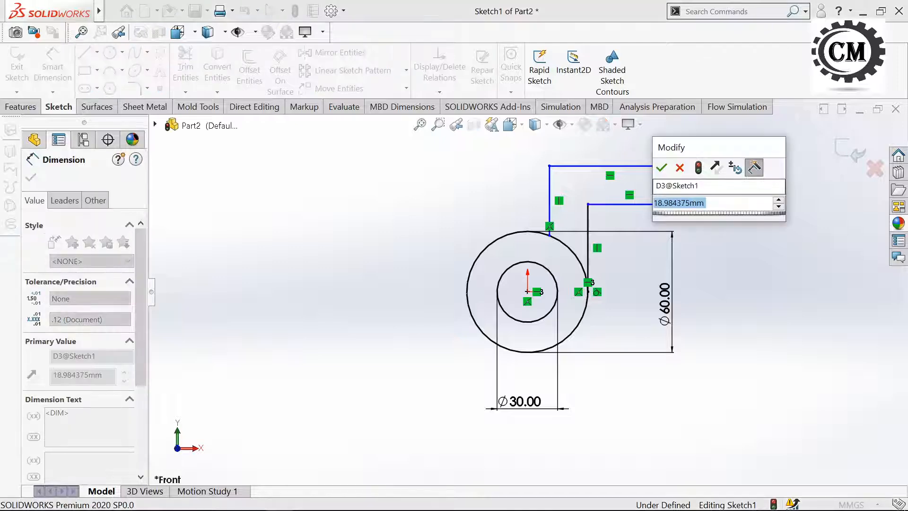
key("alt+Tab")
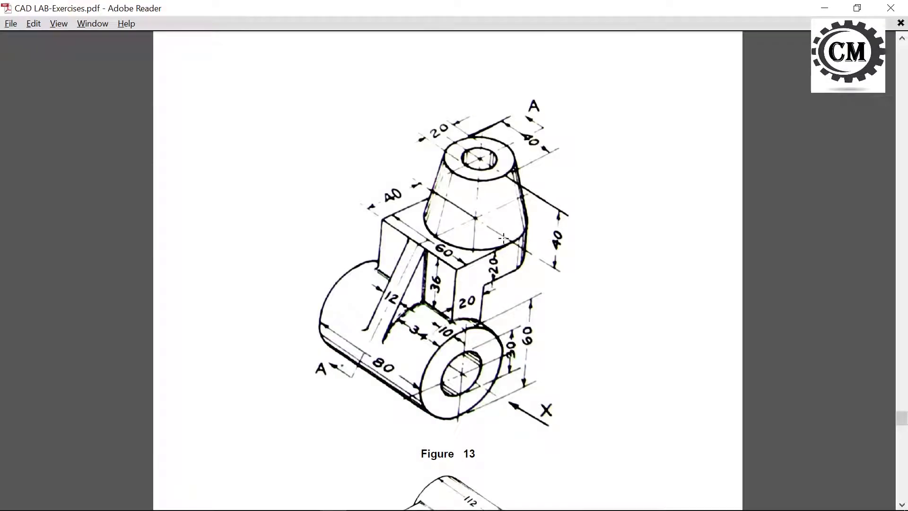
key("alt+Tab")
type("20")
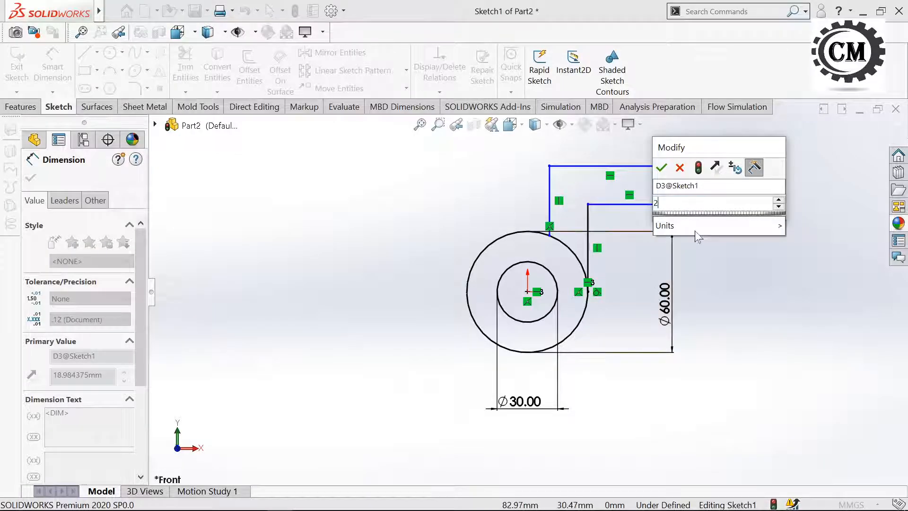
left_click(662, 168)
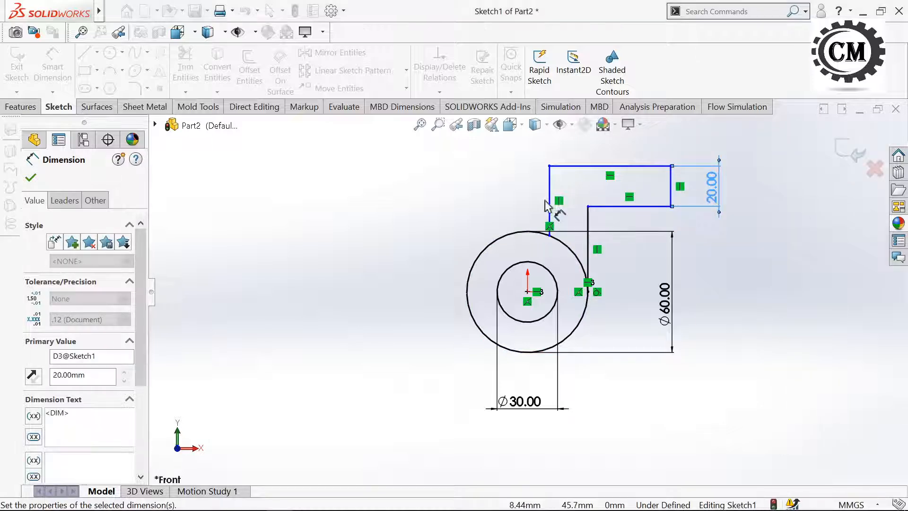
- Dimension the distance between the bracket's two vertical web lines at 20 mm, checking the reference drawing
left_click(551, 210)
left_click(588, 215)
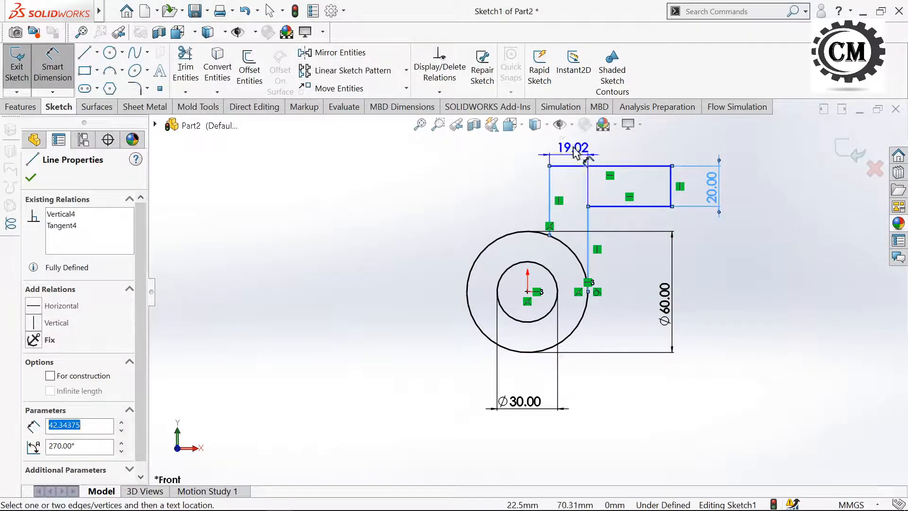
left_click(575, 147)
key("alt+Tab")
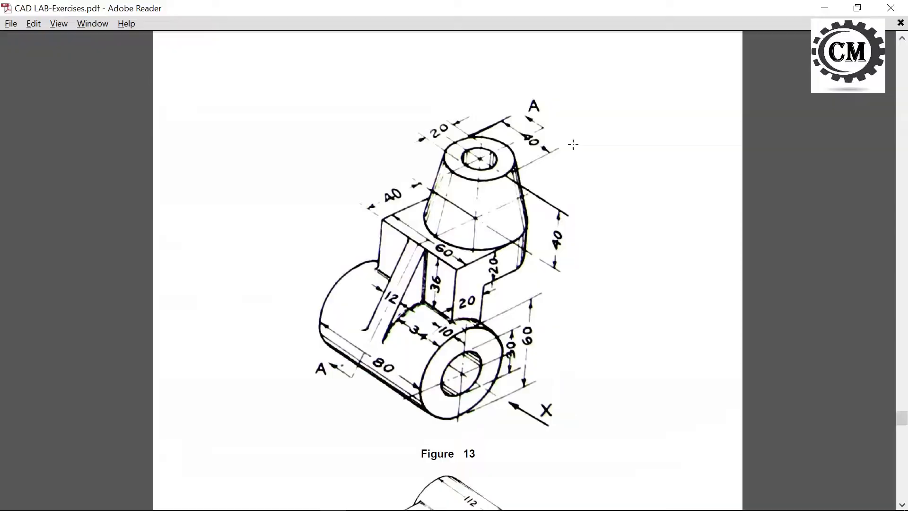
key("alt+Tab")
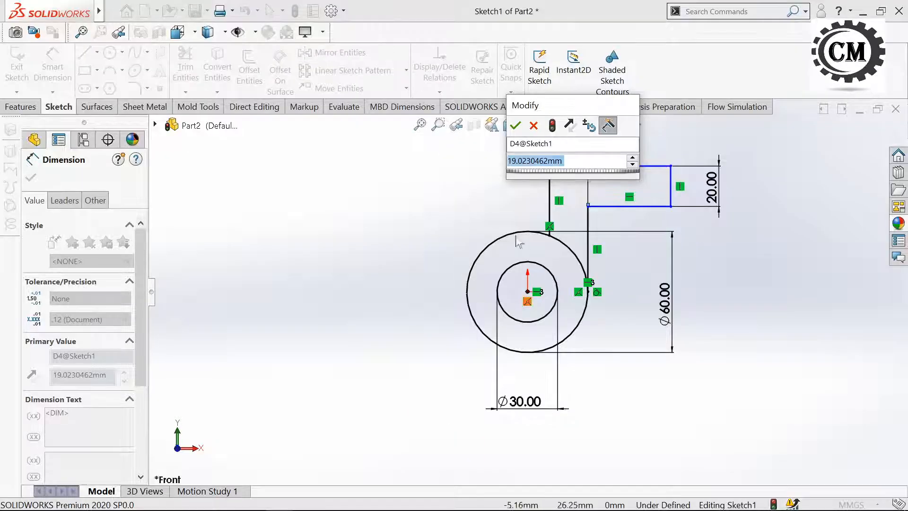
type("20")
left_click(516, 126)
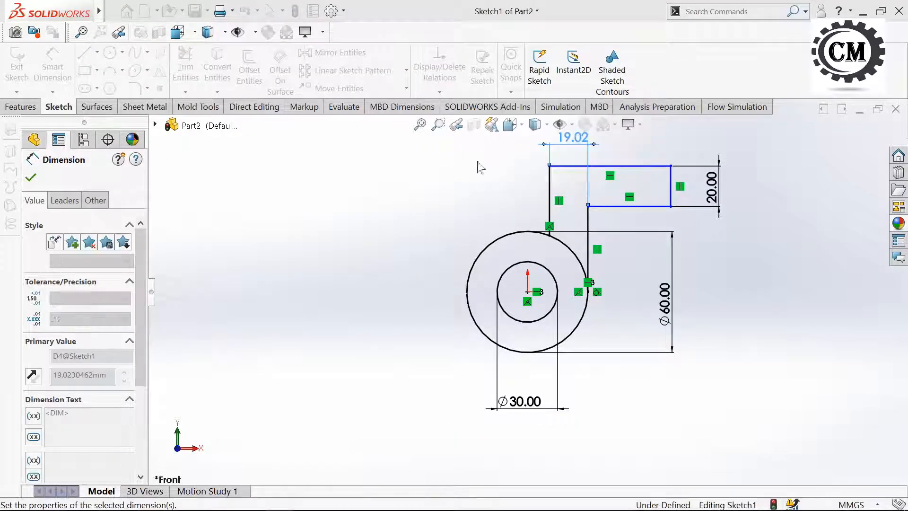
- Dimension the bracket's left vertical line at 36 mm according to the reference drawing
key("alt+Tab")
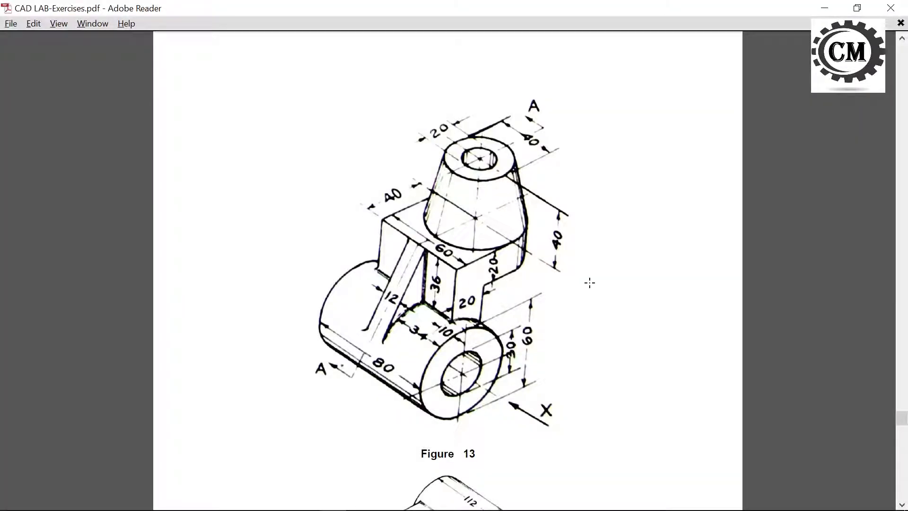
key("alt+Tab")
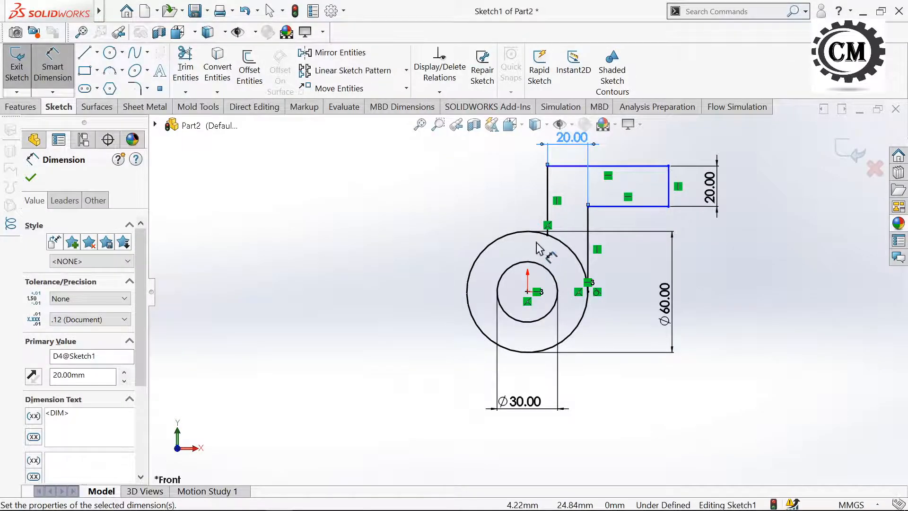
left_click(548, 198)
left_click(456, 202)
type("36")
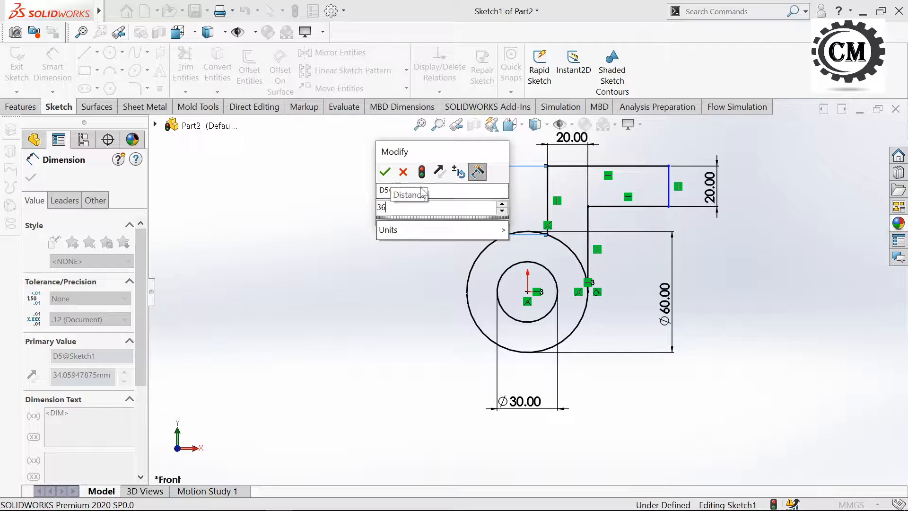
left_click(384, 172)
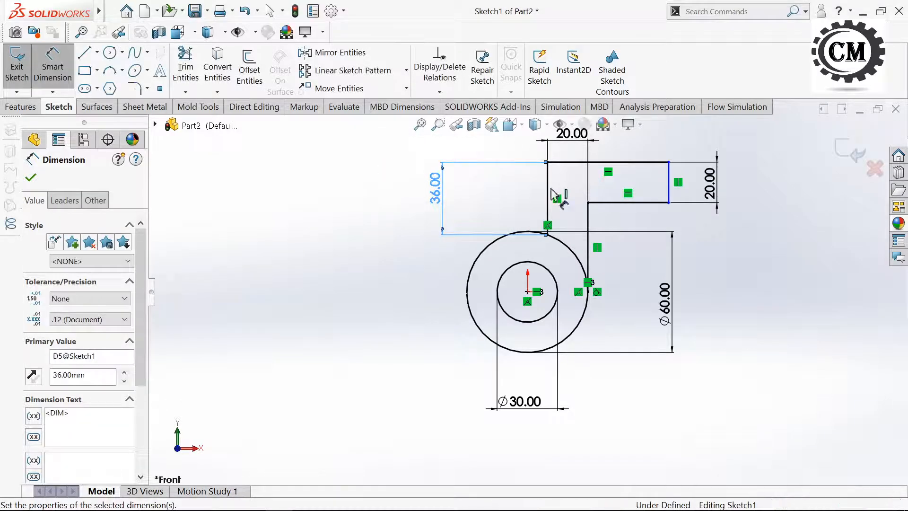
- Dimension the horizontal length of the bracket arm's upper edge at 70 mm, checking the reference drawing
left_click(572, 163)
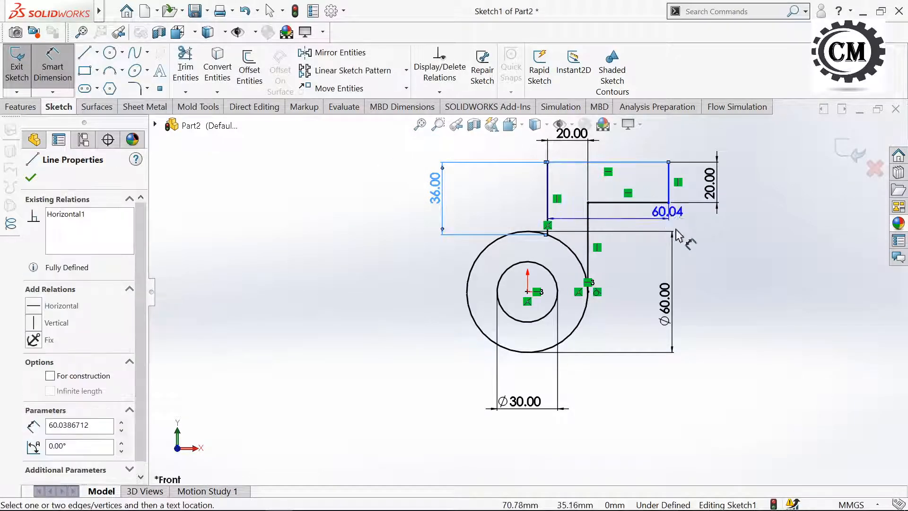
left_click(714, 299)
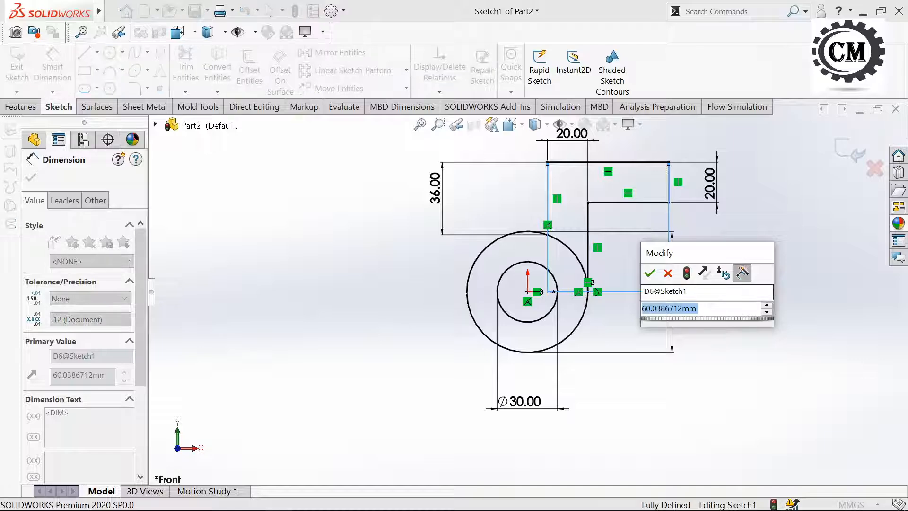
key("alt+Tab")
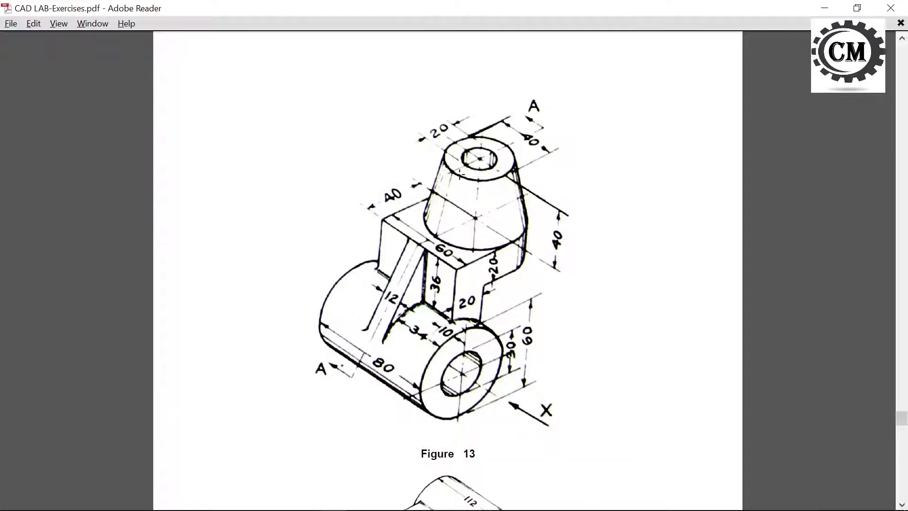
key("alt+Tab")
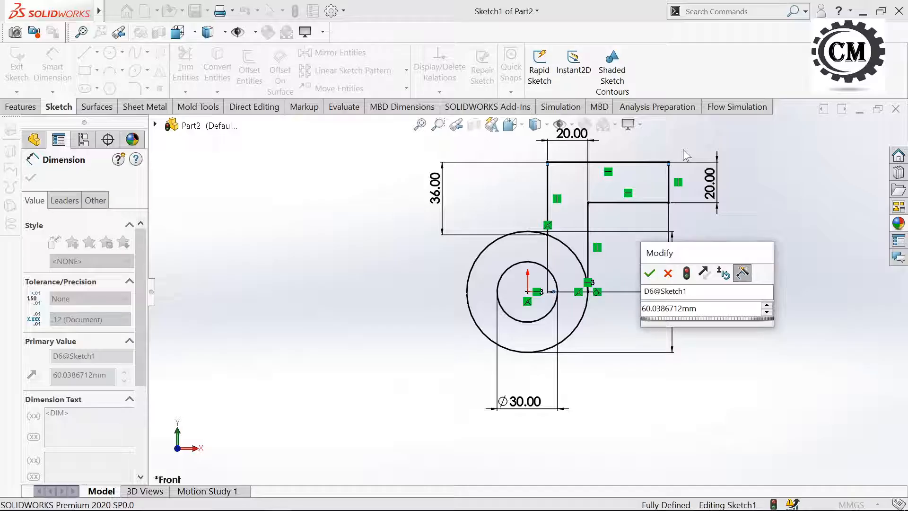
type("70")
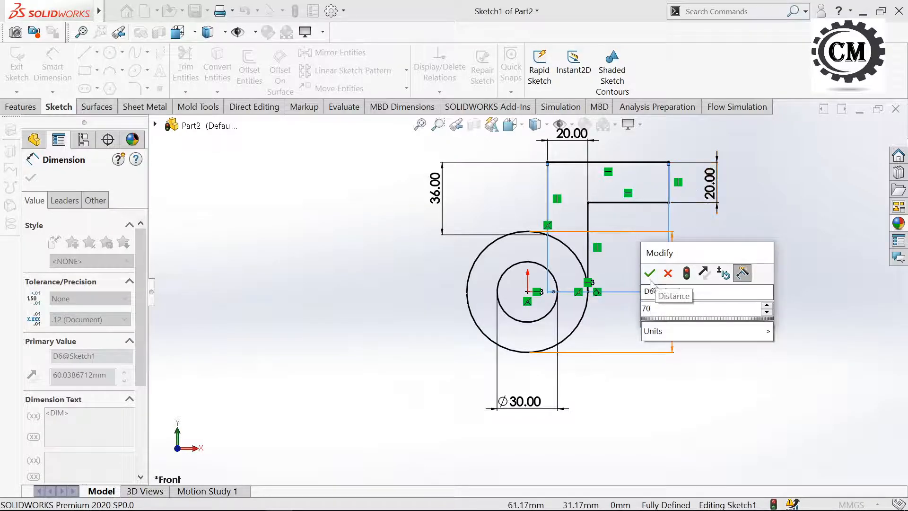
key("Return")
key("Escape")
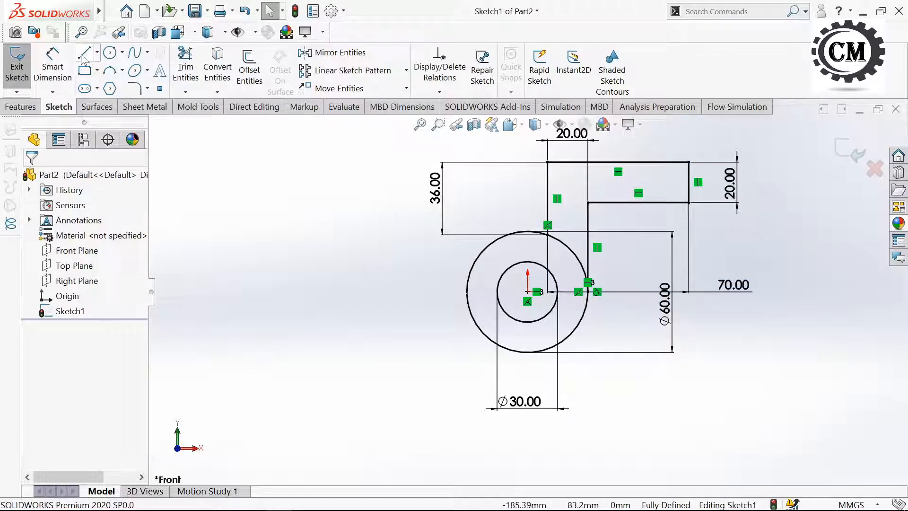
- Draw the slanted rib line from the bracket's upper-left corner to the outer circle, ending tangent to it
left_click(83, 55)
left_click(548, 162)
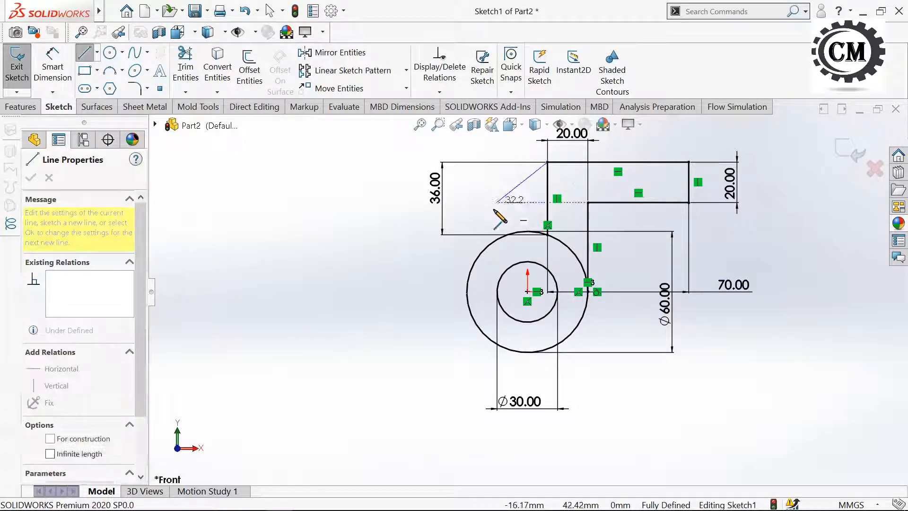
left_click(479, 258)
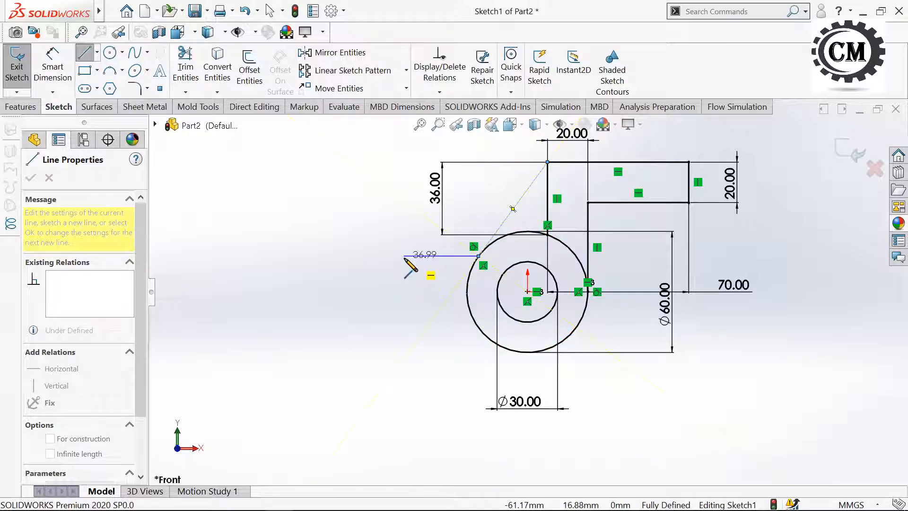
key("Escape")
key("f")
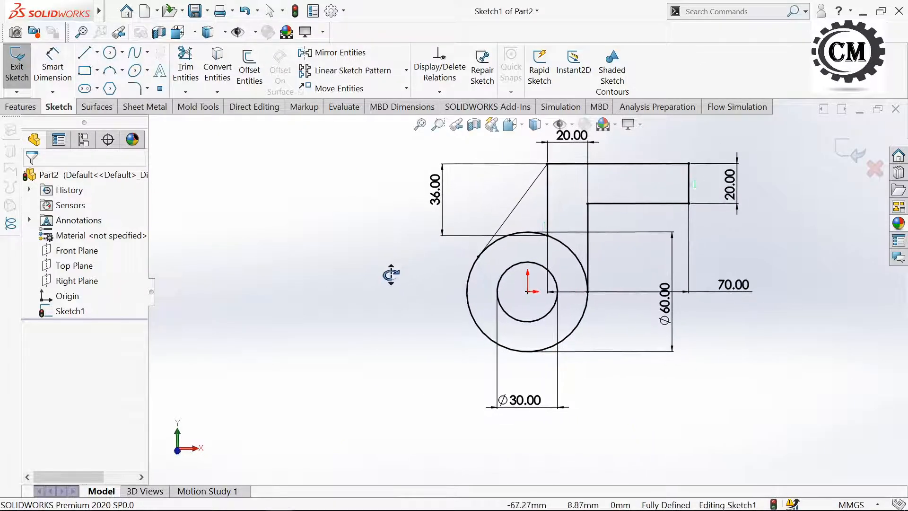
- Draw the cone's half profile on the arm's upper edge, about 40 mm high and 5 mm wide at its top, sloping to the arm's outer corner
left_click(419, 124)
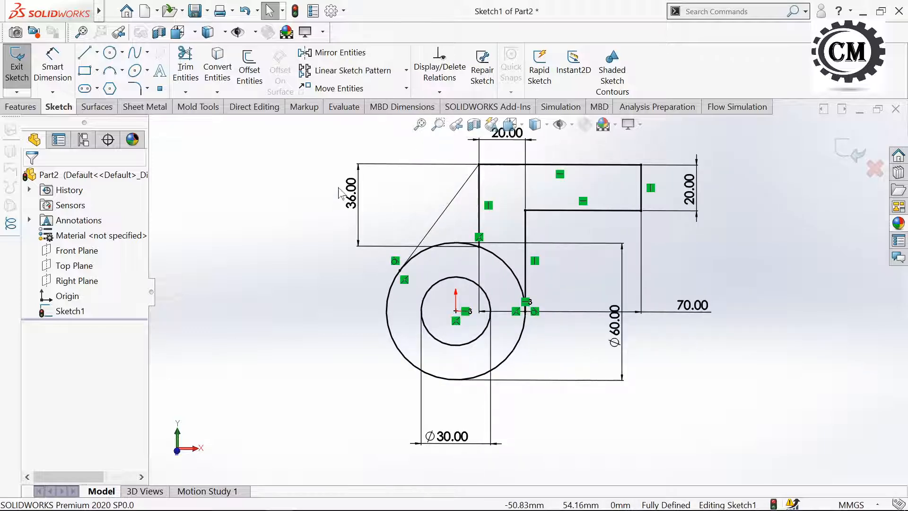
mouse_move(348, 203)
middle_mouse_down("ctrl")
mouse_move(352, 261)
mouse_move(334, 296)
middle_mouse_up("ctrl")
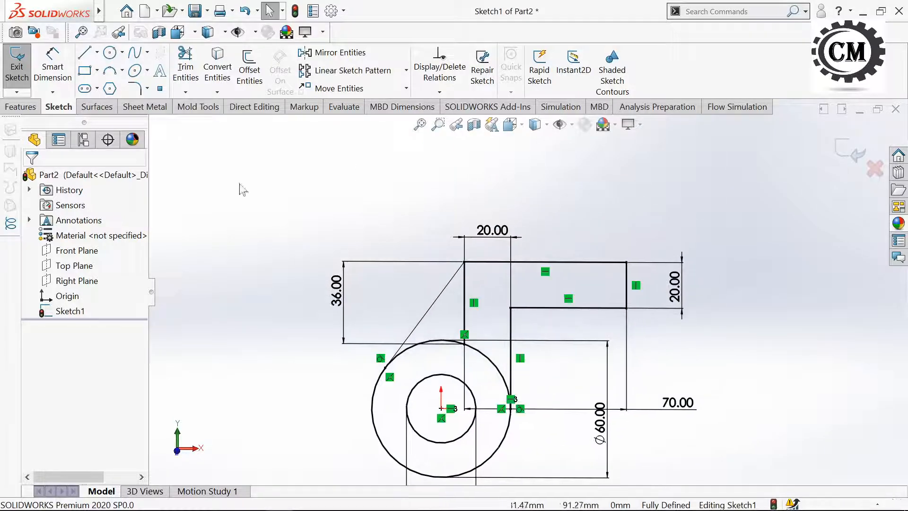
left_click(86, 54)
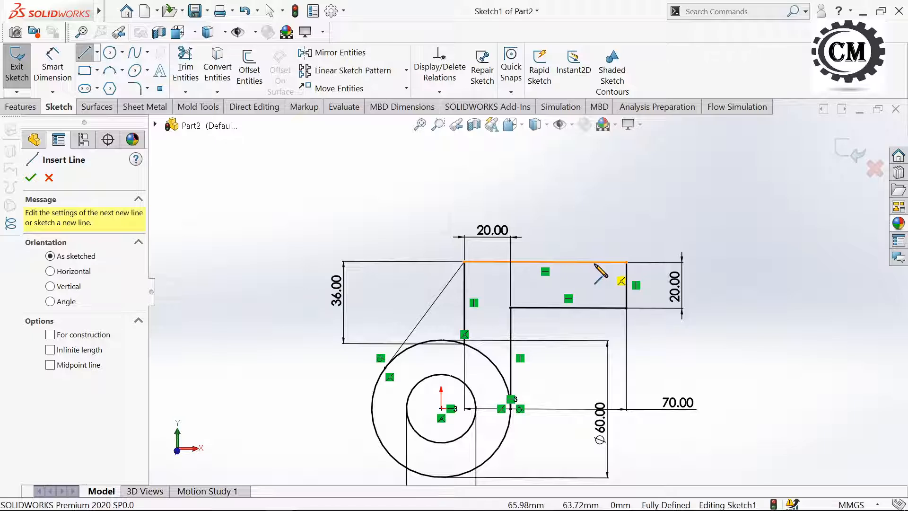
left_click(596, 262)
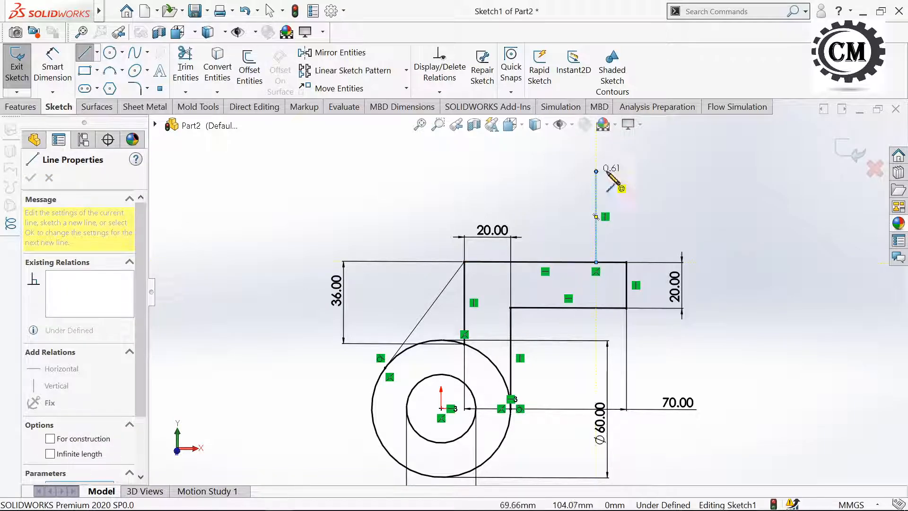
left_click(595, 171)
left_click(608, 171)
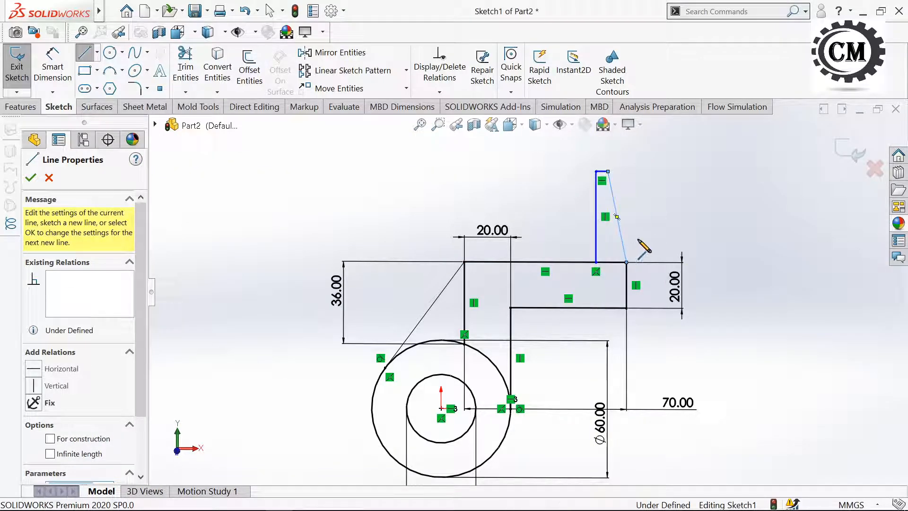
key("Escape")
- Dimension the height of the cone profile above the arm's upper edge at 40 mm according to the reference drawing
left_click(52, 69)
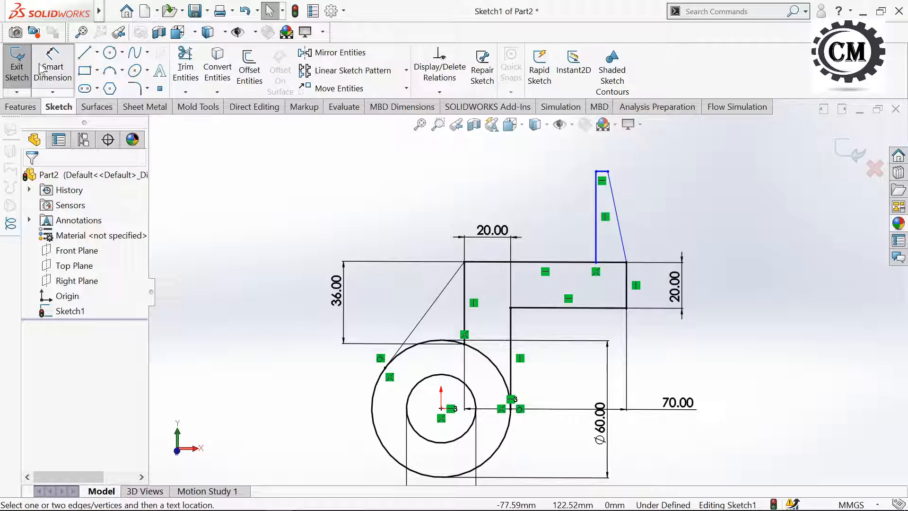
key("alt+Tab")
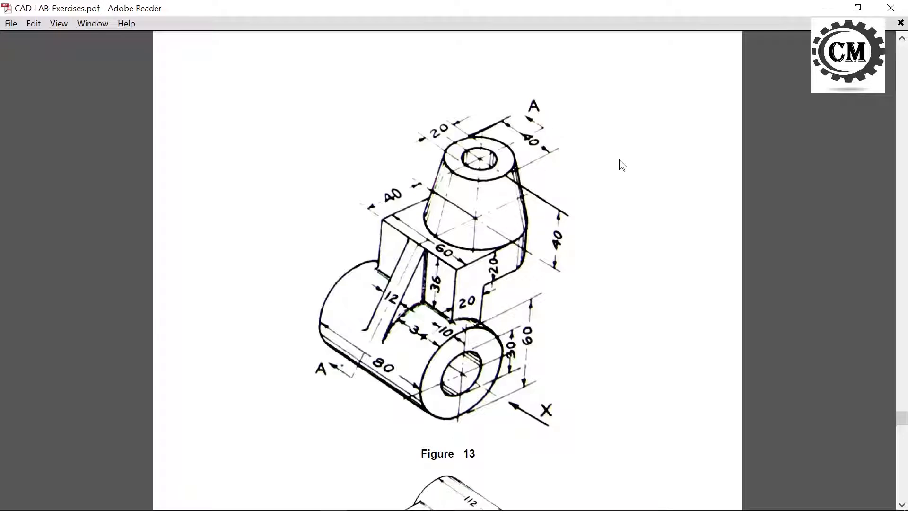
key("alt+Tab")
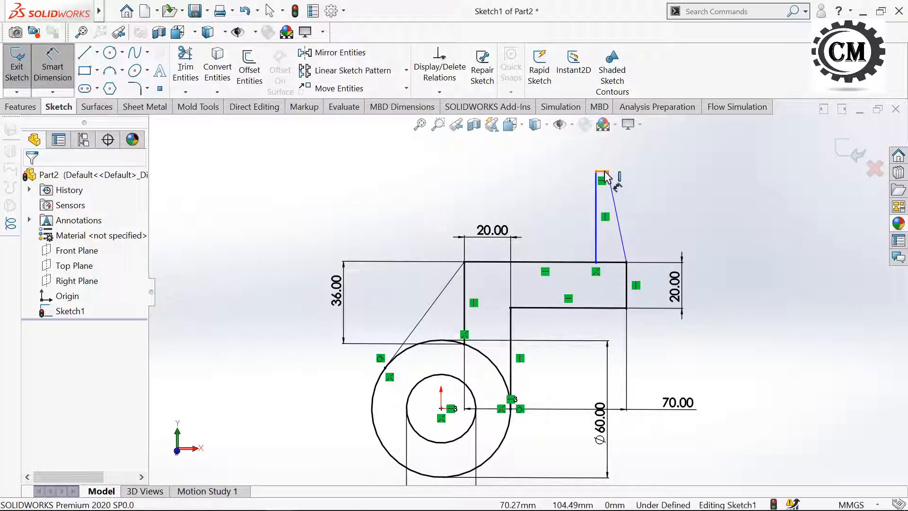
left_click(604, 172)
left_click(614, 262)
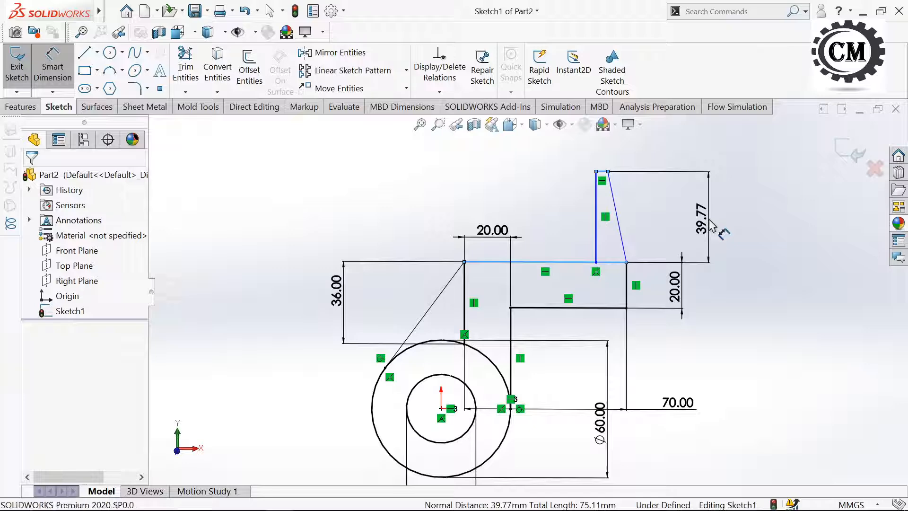
left_click(711, 226)
type("40")
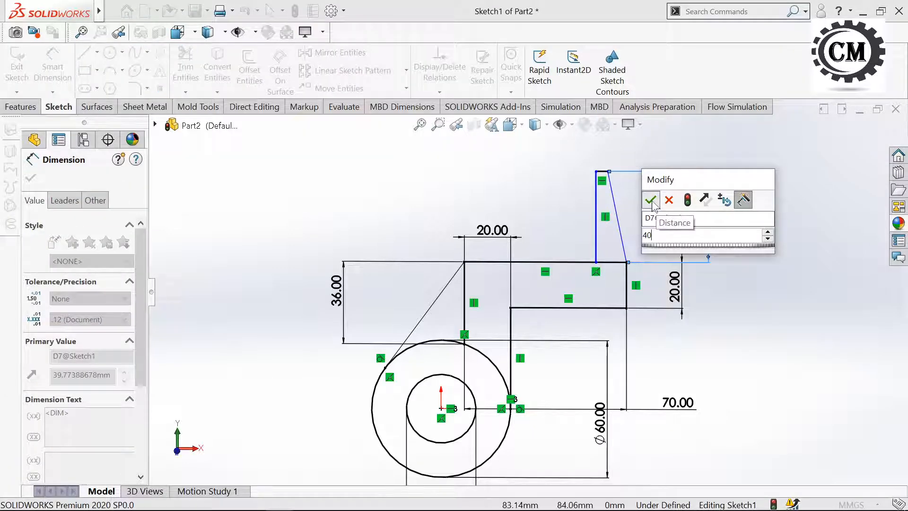
left_click(650, 200)
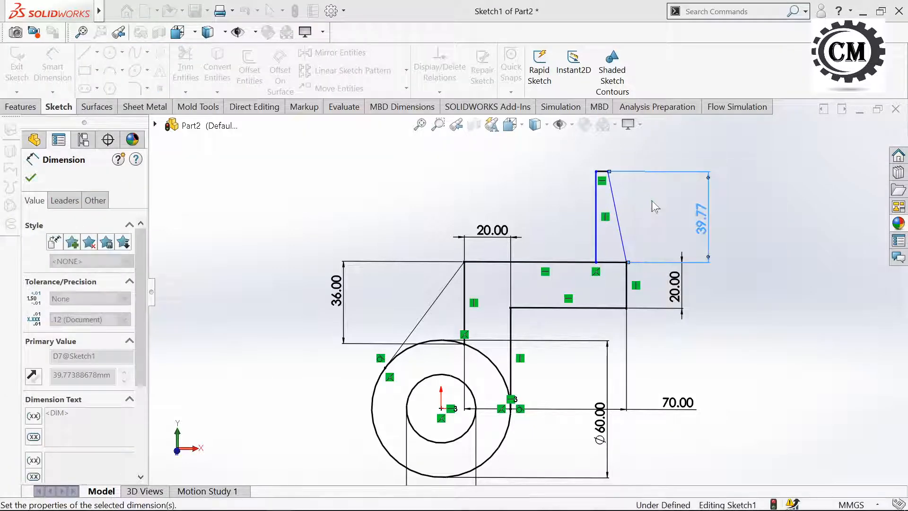
left_click(604, 173)
key("Escape")
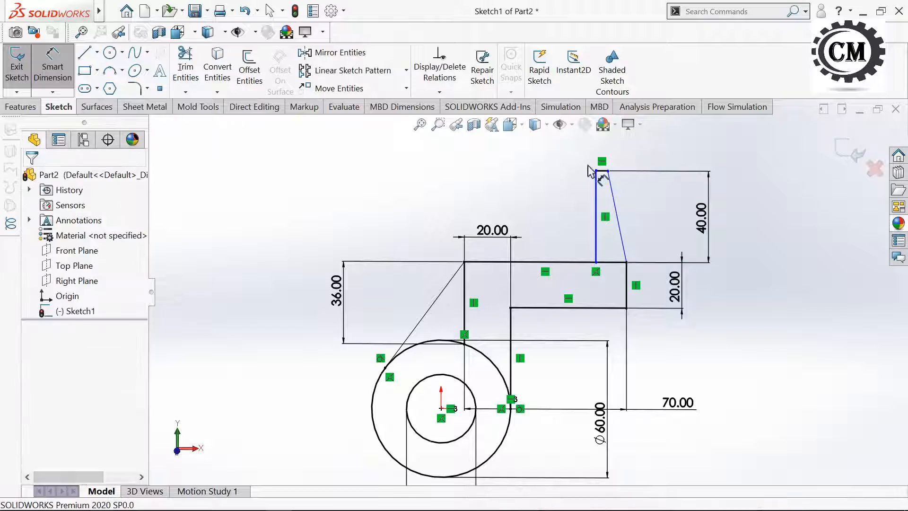
- Dimension the width of the cone profile's top at 10 mm
left_click(597, 184)
left_click(607, 171)
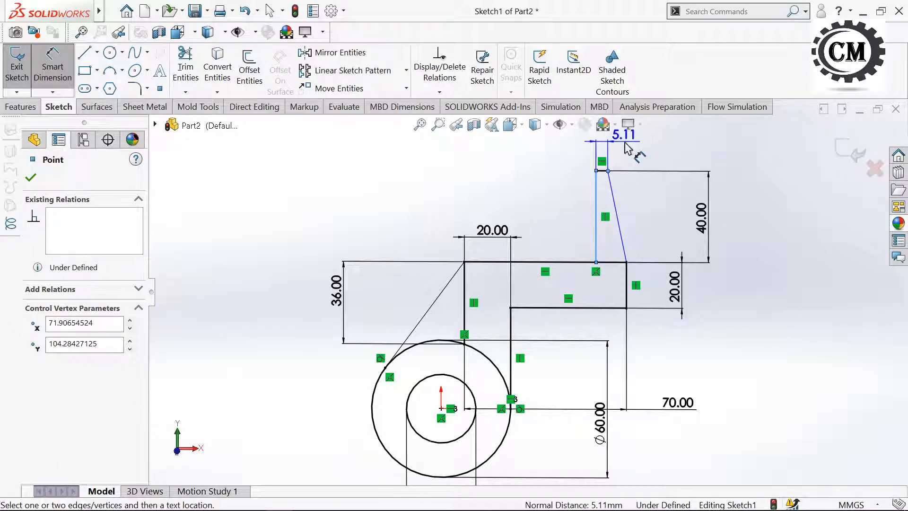
left_click(628, 153)
type("10")
left_click(568, 128)
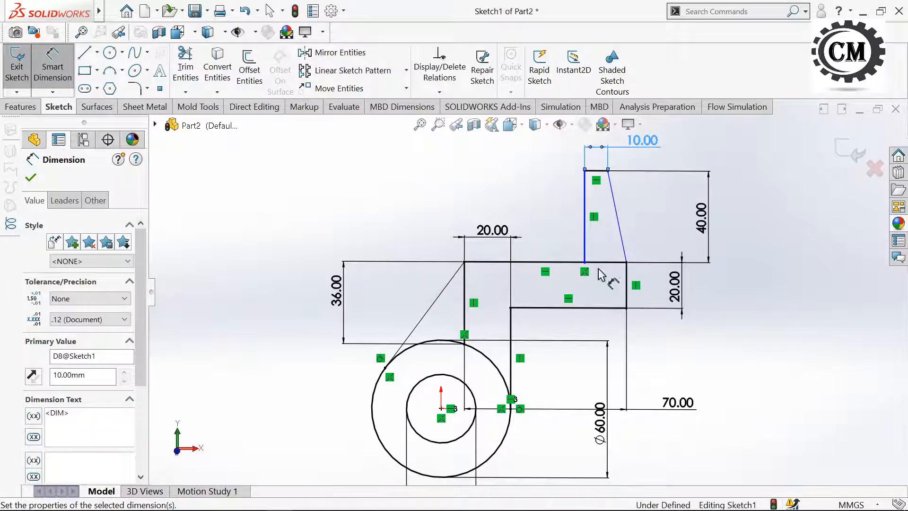
- Dimension the cone profile's base width, from its vertical line to the arm's outer corner, at 20 mm
left_click(585, 255)
left_click(626, 261)
left_click(633, 229)
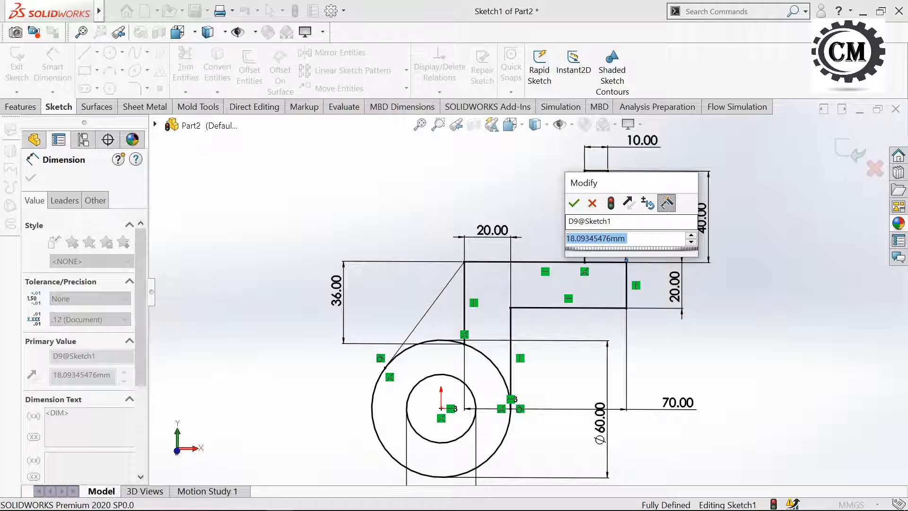
type("20")
left_click(574, 203)
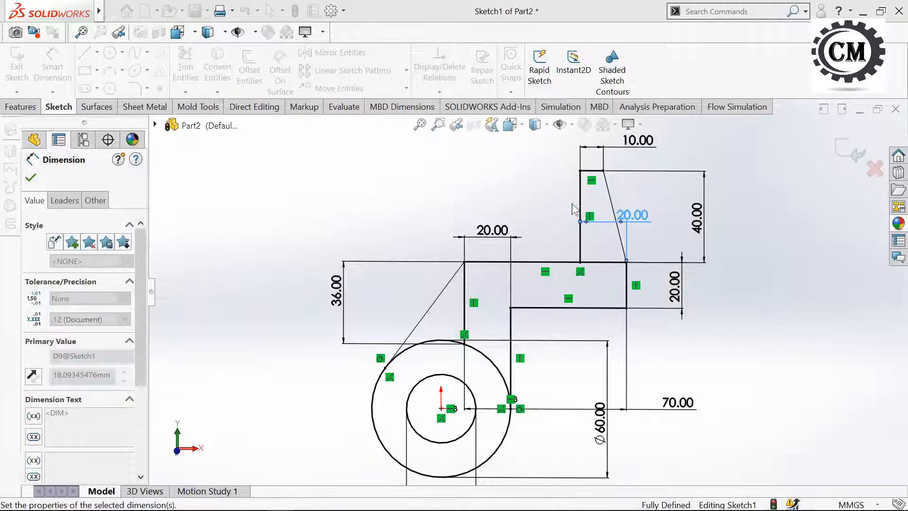
- Draw a vertical centerline about 62 mm long beside the cone profile's vertical line, crossing the arm's upper edge
left_click(97, 52)
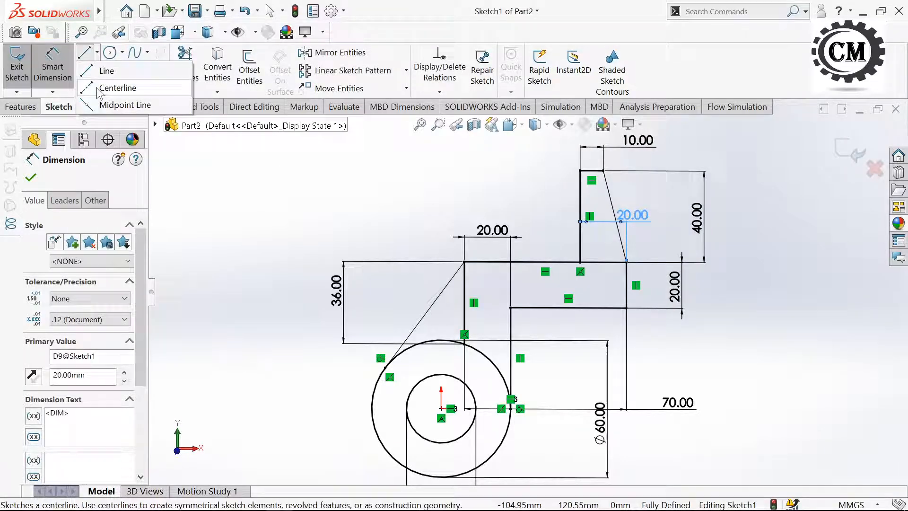
left_click(120, 85)
left_click(547, 152)
left_click(547, 293)
key("Escape")
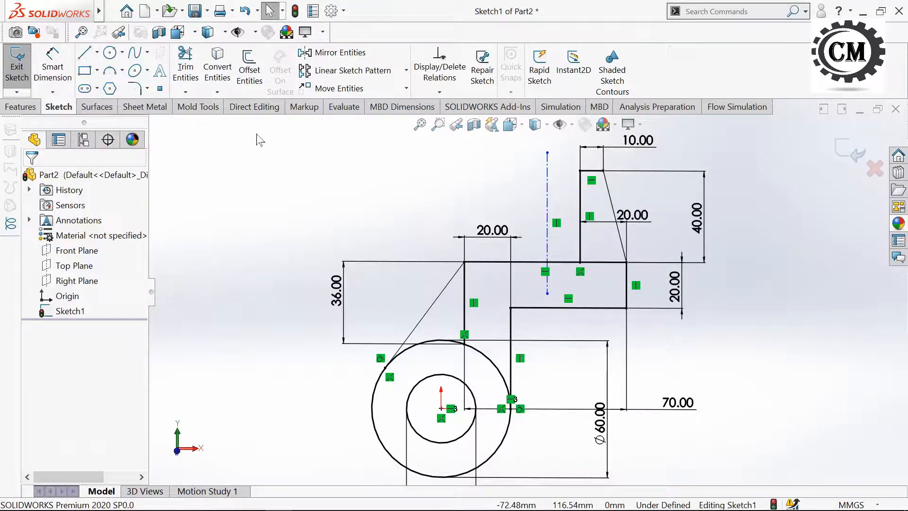
- Dimension the distance between the centerline and the cone profile's vertical line at 10 mm
left_click(52, 66)
left_click(548, 204)
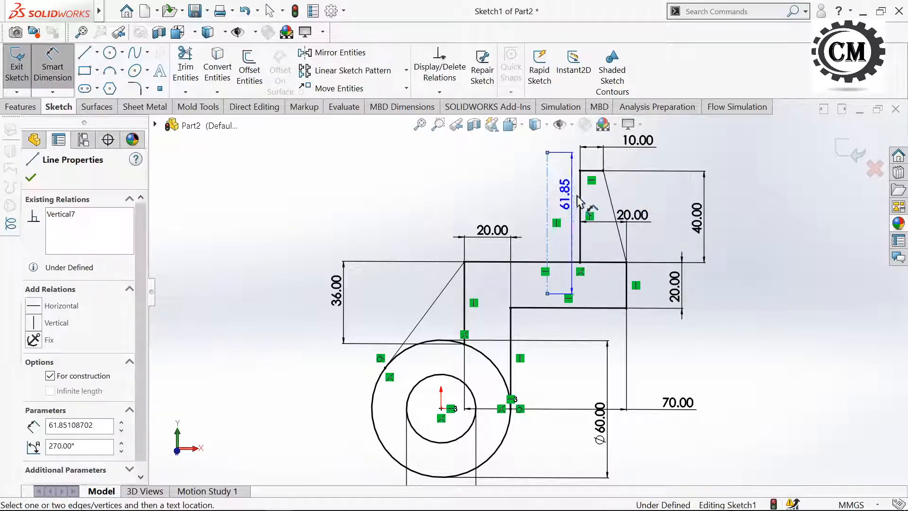
left_click(580, 194)
left_click(563, 163)
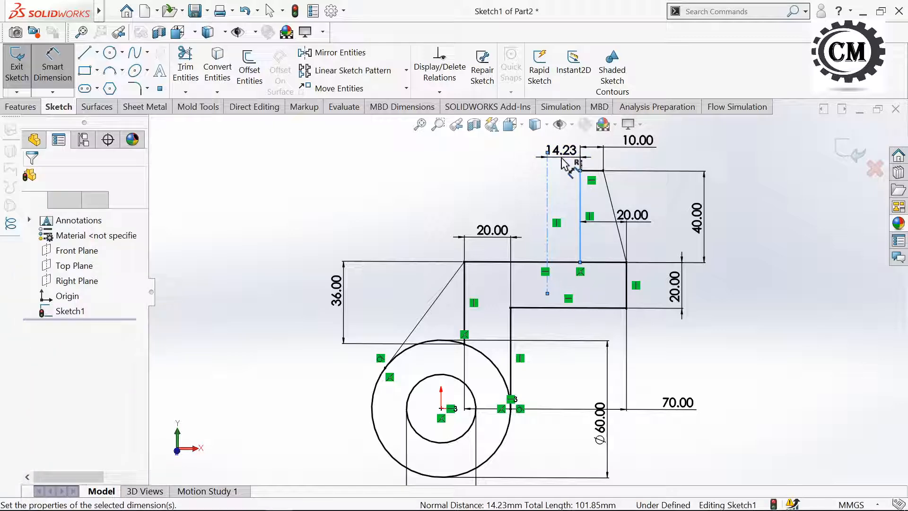
type("10")
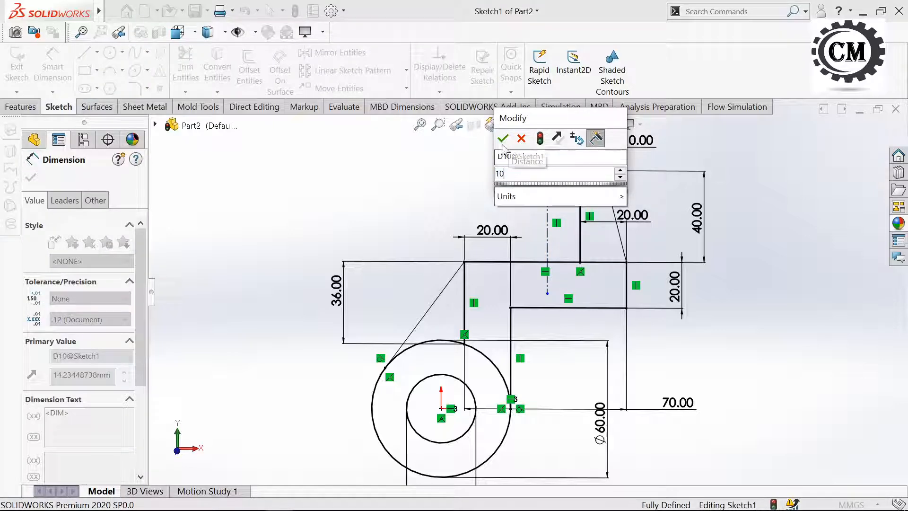
left_click(502, 139)
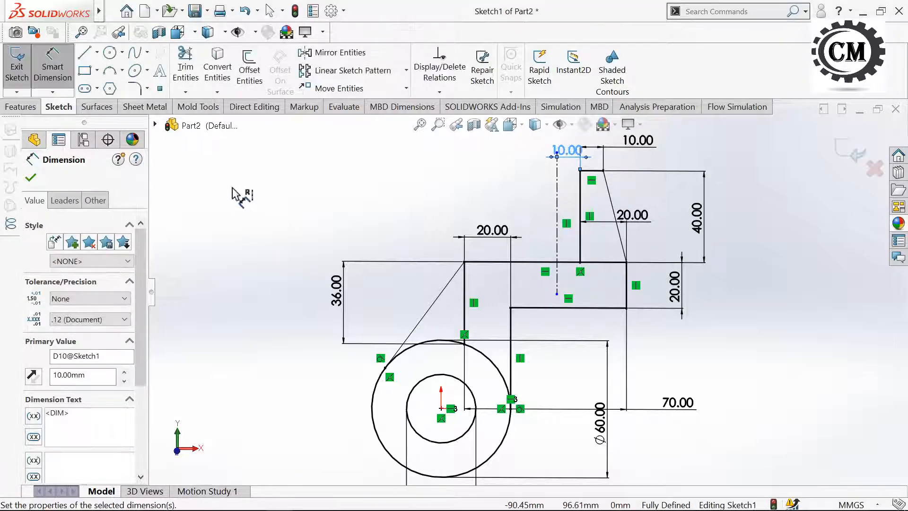
left_click(30, 179)
- Finish editing the fully dimensioned bracket sketch and leave sketch mode
middle_click_drag(286, 231, 289, 253)
left_click(22, 74)
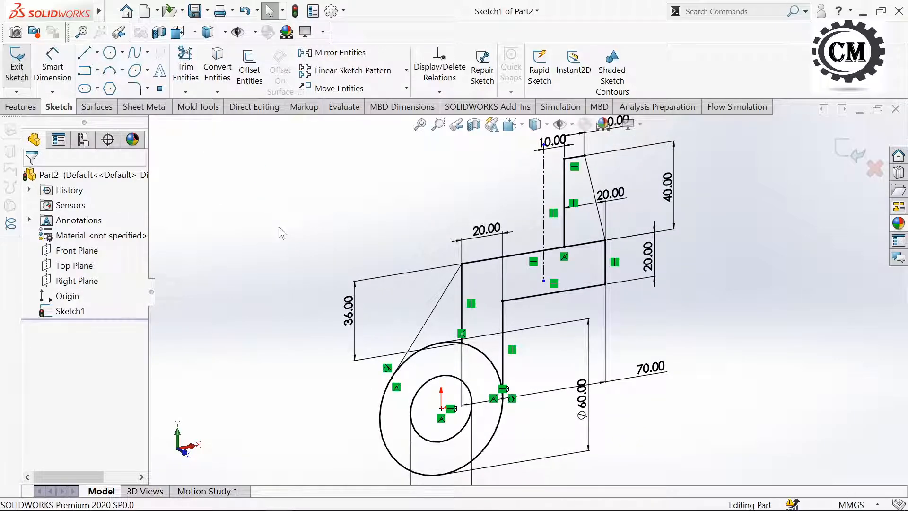
mouse_move(249, 236)
middle_mouse_down()
mouse_move(285, 243)
mouse_move(246, 253)
middle_mouse_up()
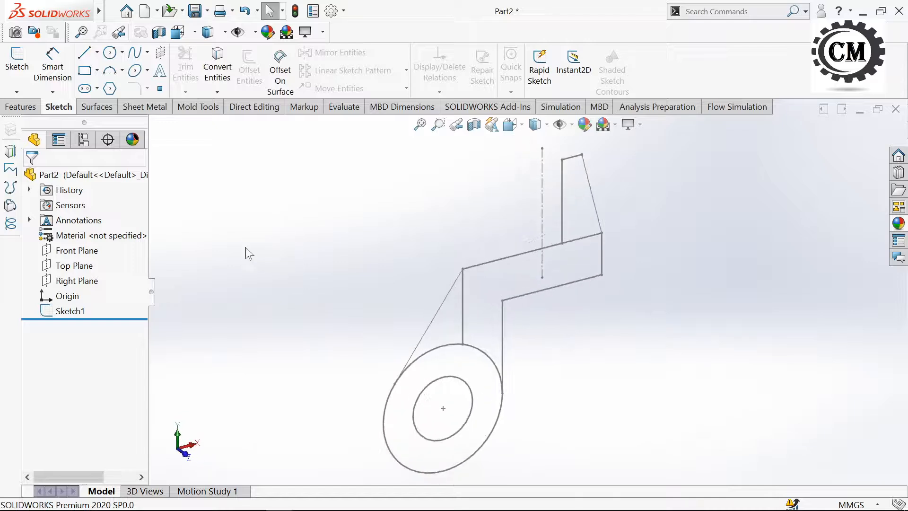
- Start a boss extrusion from Sketch1 using only the ring region between the two concentric circles as contour
left_click(20, 108)
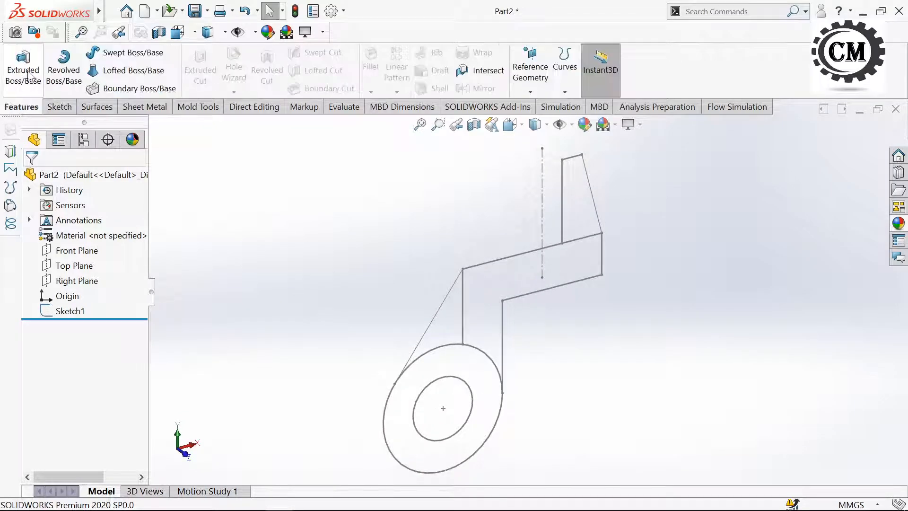
left_click(28, 76)
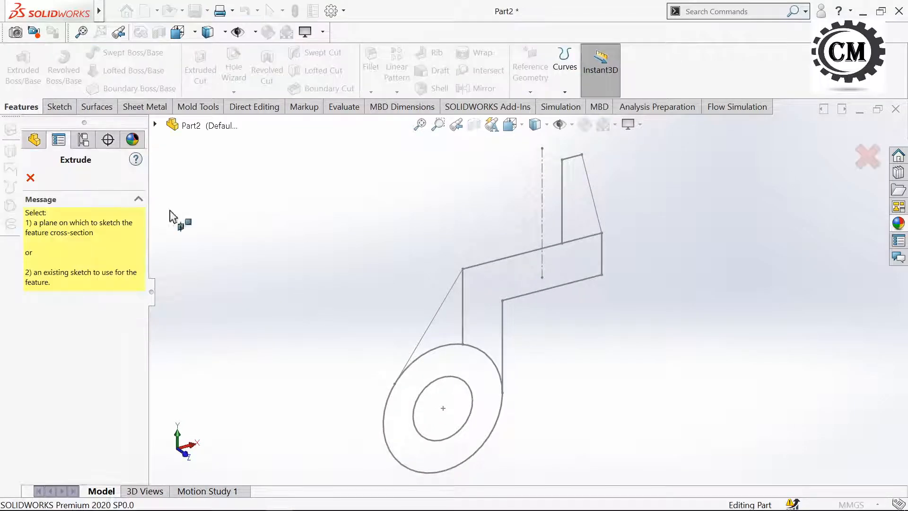
left_click(156, 125)
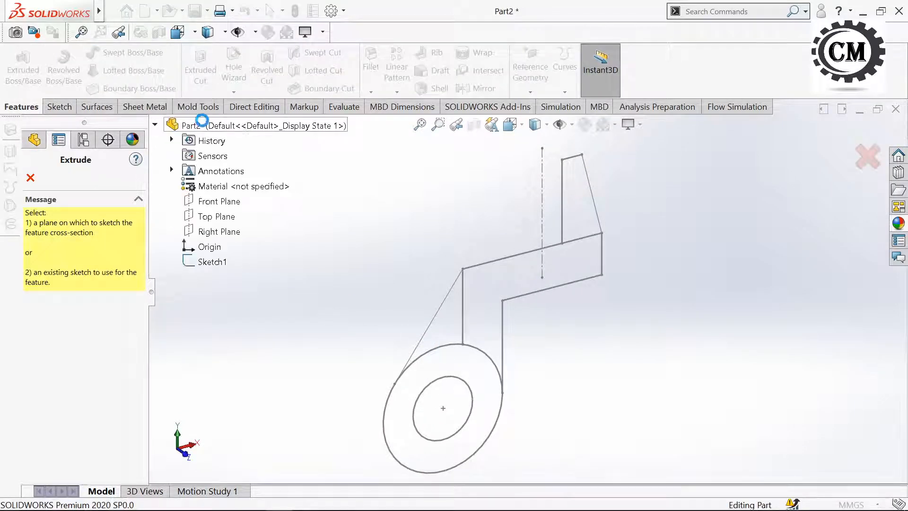
left_click(199, 263)
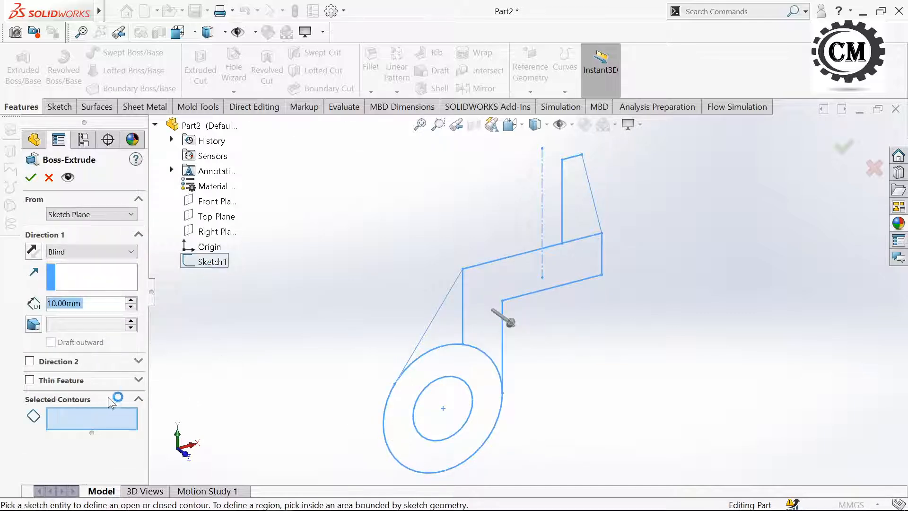
left_click(133, 401)
left_click(139, 401)
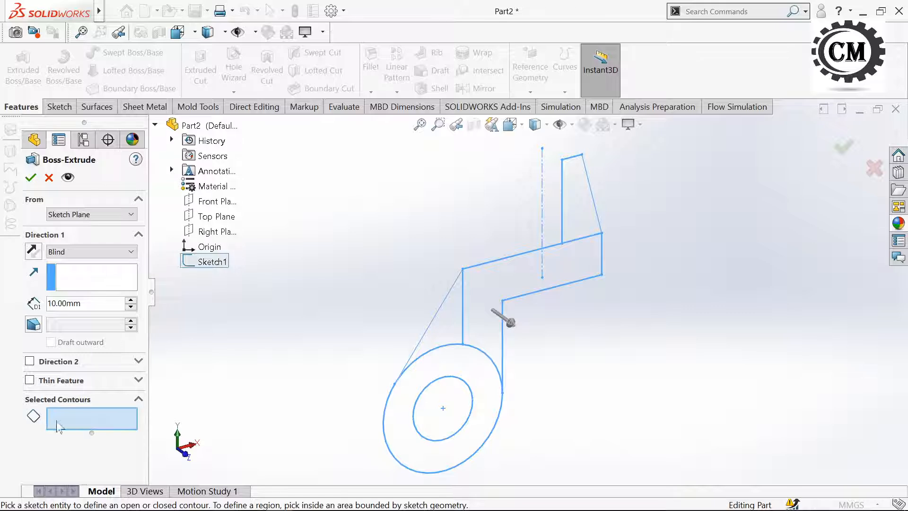
left_click(412, 394)
- Extrude the ring region to a depth of 80 mm with the Mid Plane end condition, checking the Figure 13 drawing
left_click(126, 252)
left_click(69, 315)
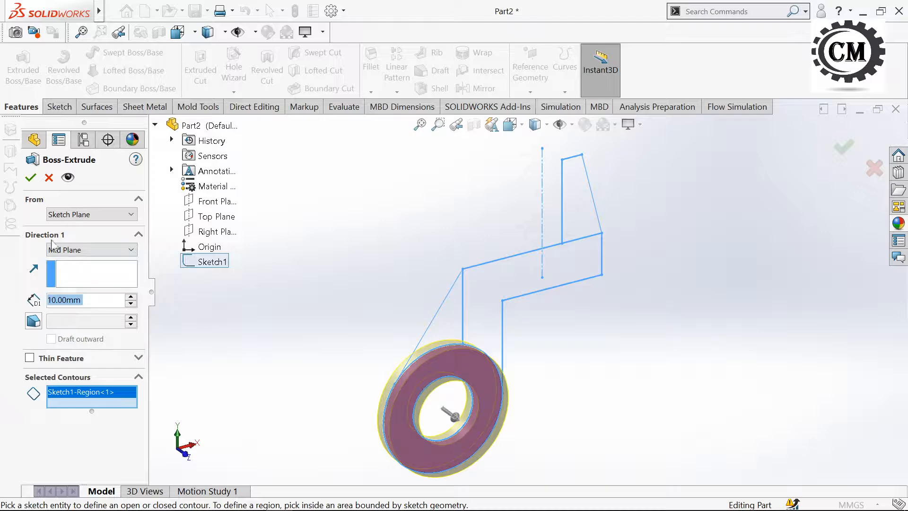
key("alt+Tab")
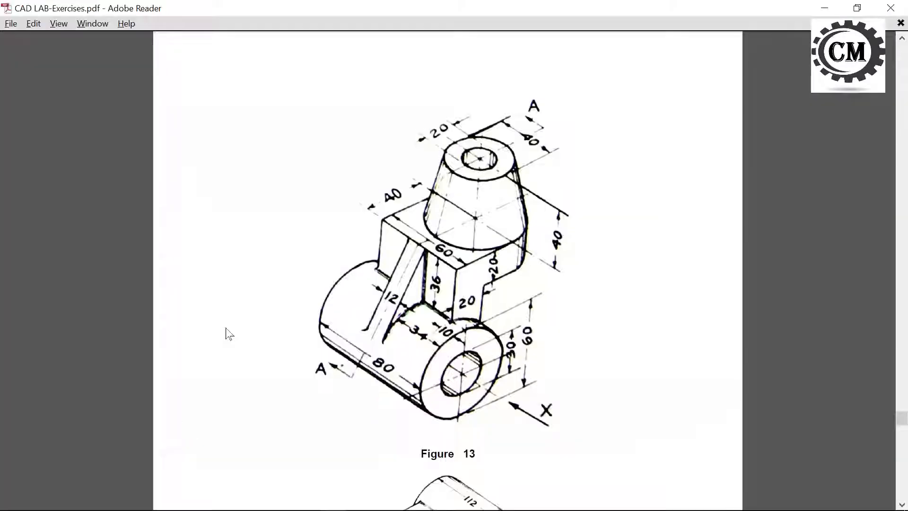
key("alt+Tab")
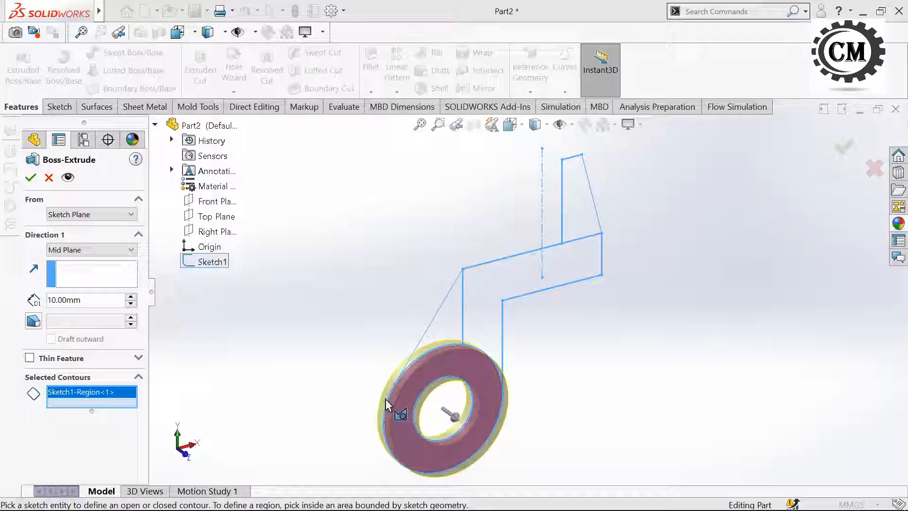
double_click(94, 301)
type("80")
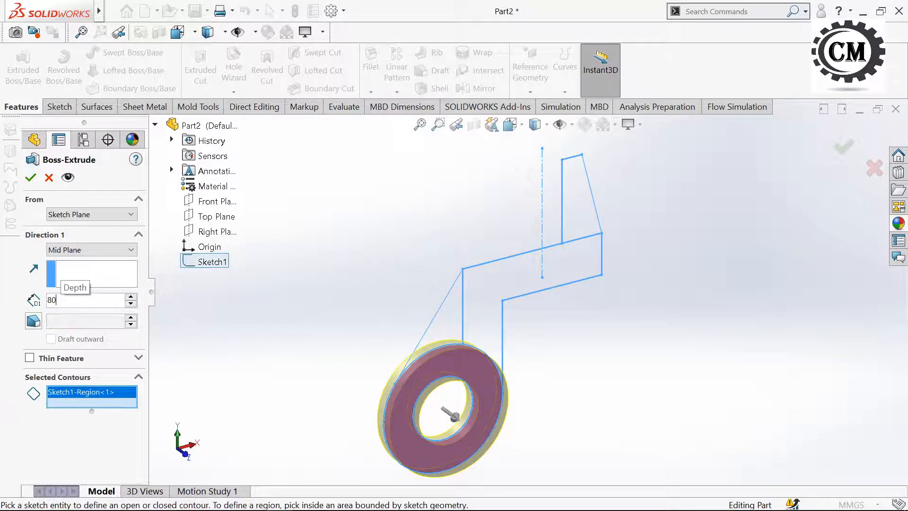
key("Return")
left_click(31, 179)
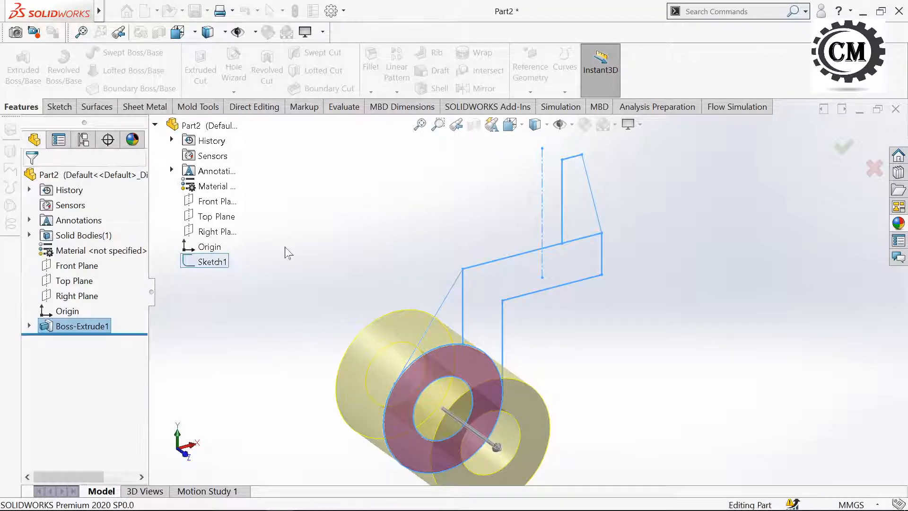
- Start another boss extrusion reusing Sketch1, with the L-shaped arm region above the cylinder as its contour
mouse_move(292, 246)
middle_mouse_down()
mouse_move(304, 253)
mouse_move(264, 261)
mouse_move(320, 237)
middle_mouse_up()
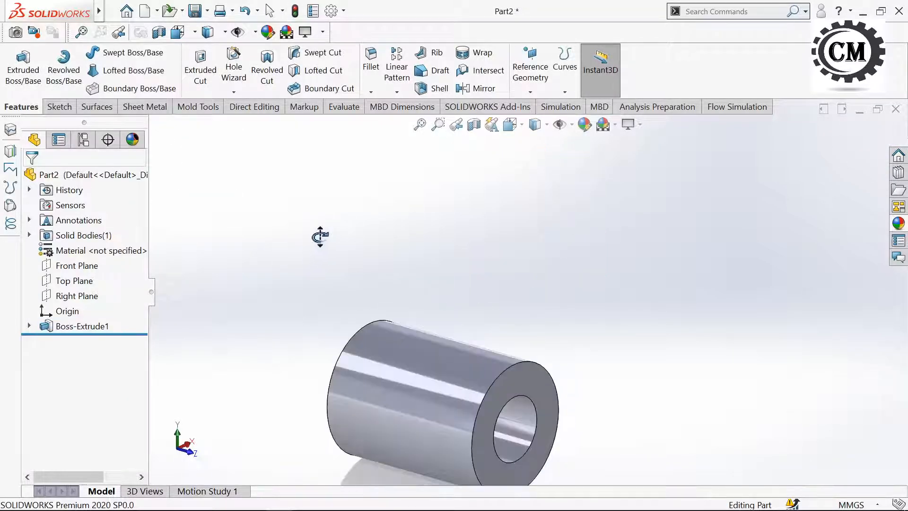
left_click(420, 125)
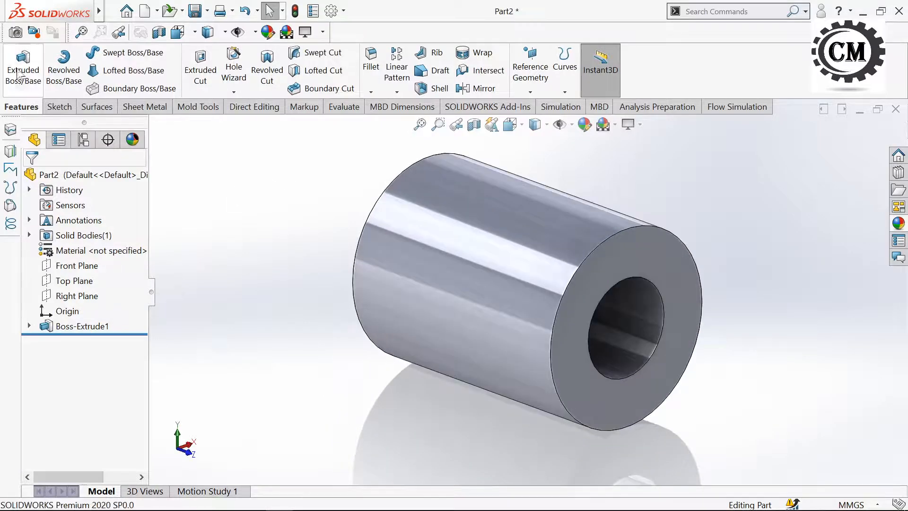
left_click(25, 74)
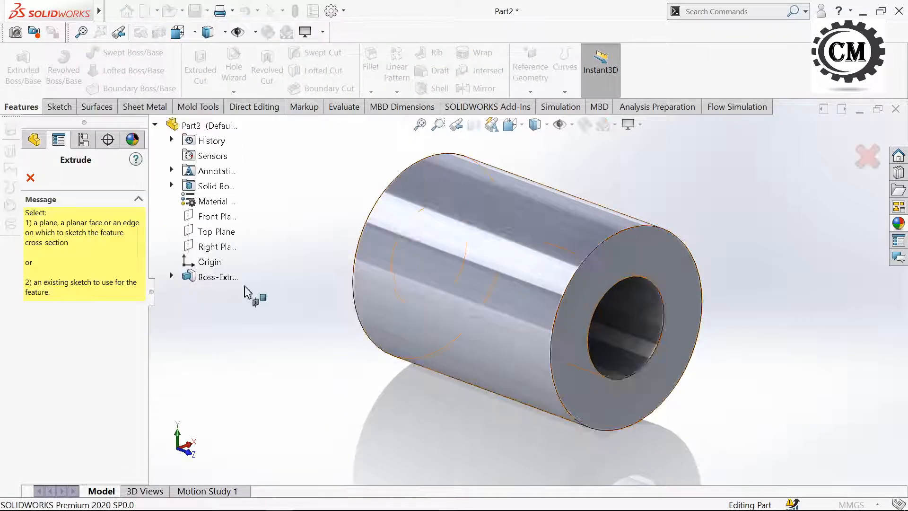
left_click(172, 277)
left_click(230, 291)
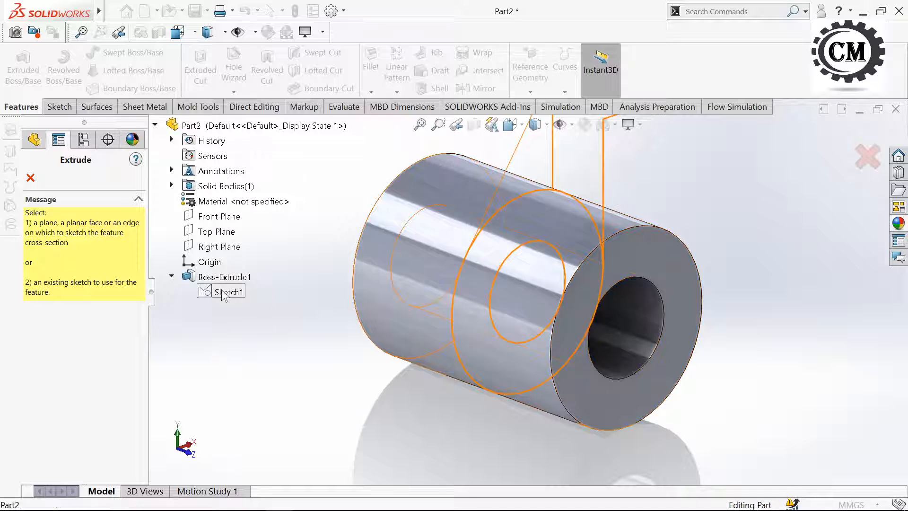
middle_click_drag(308, 338, 303, 393, "shift")
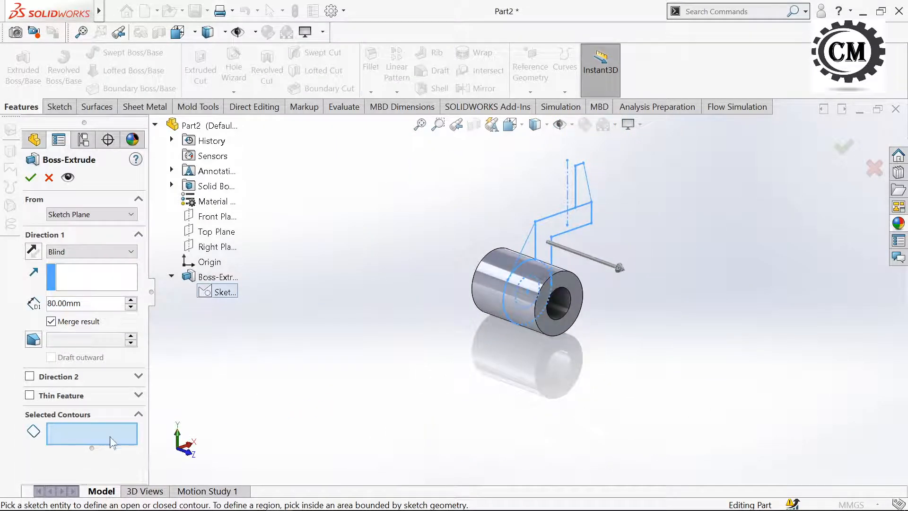
left_click(578, 255)
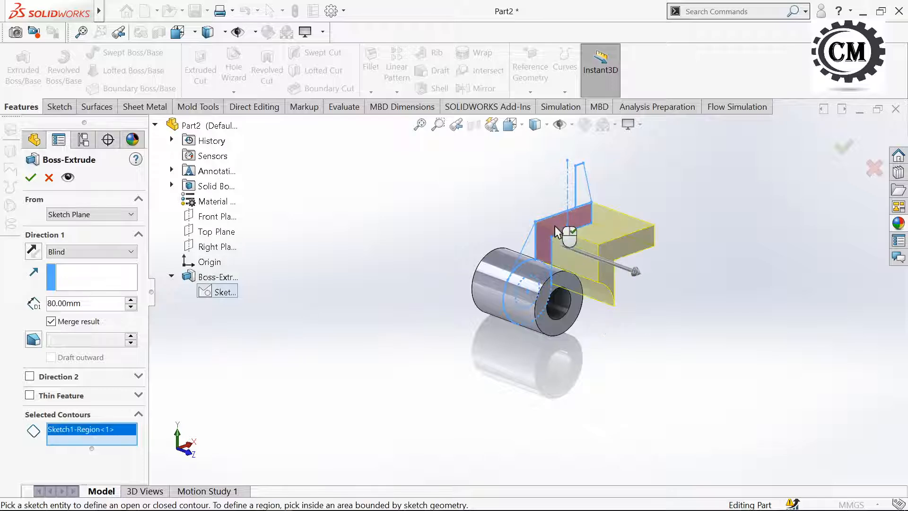
- Extrude the L-shaped arm region to a depth of 60 mm with the Mid Plane end condition, checking the Figure 13 drawing
left_click(97, 253)
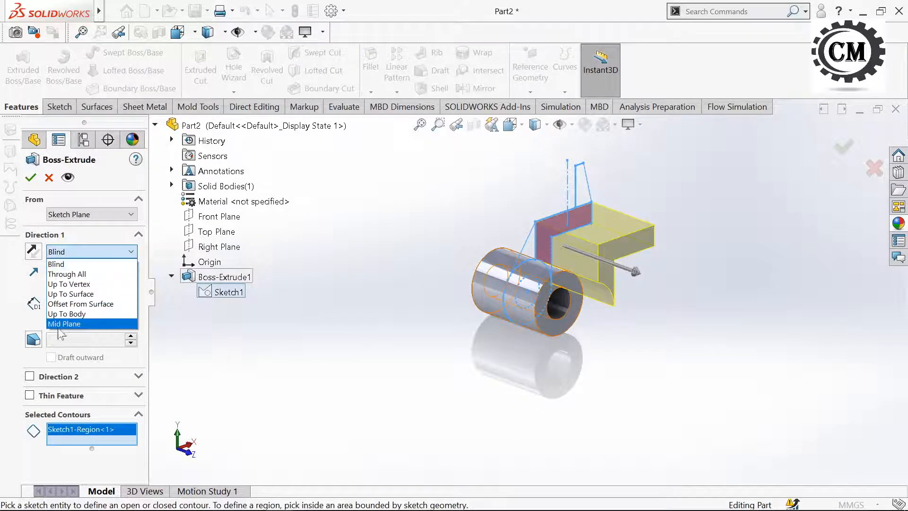
left_click(66, 324)
key("alt+Tab")
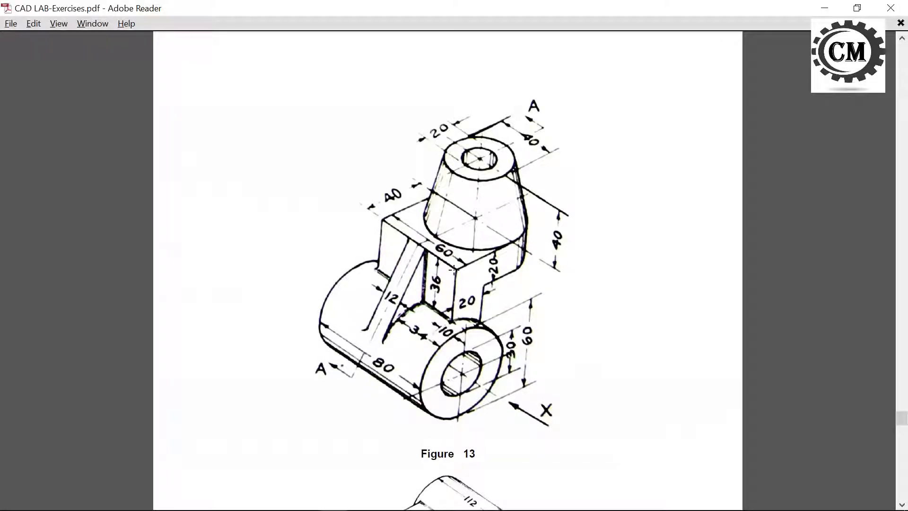
key("alt+Tab")
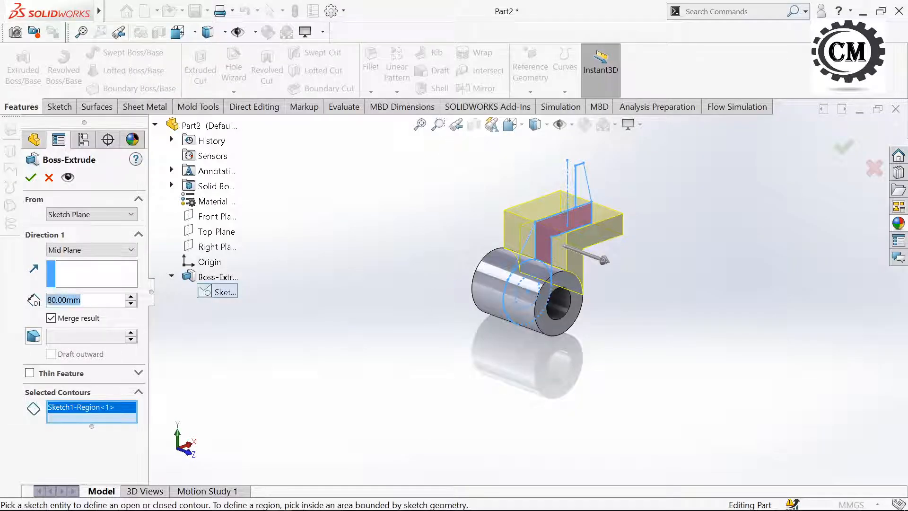
type("60")
key("Return")
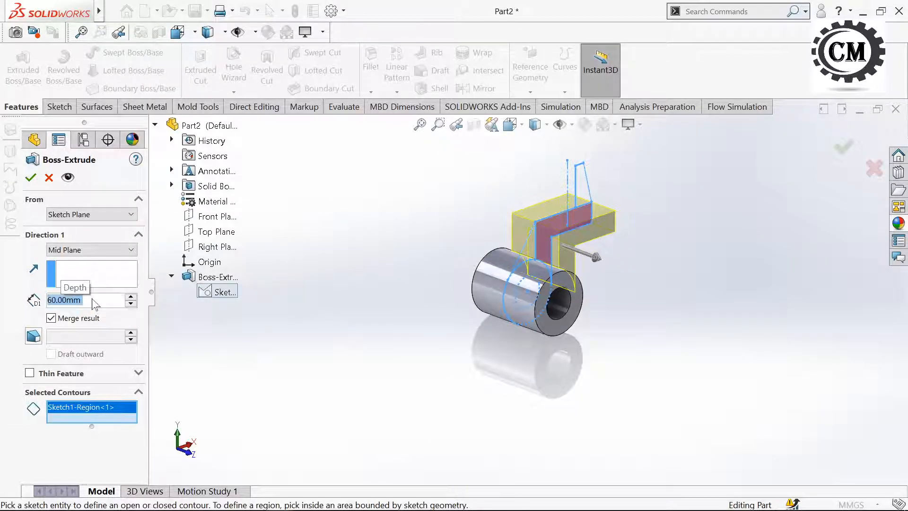
left_click(31, 177)
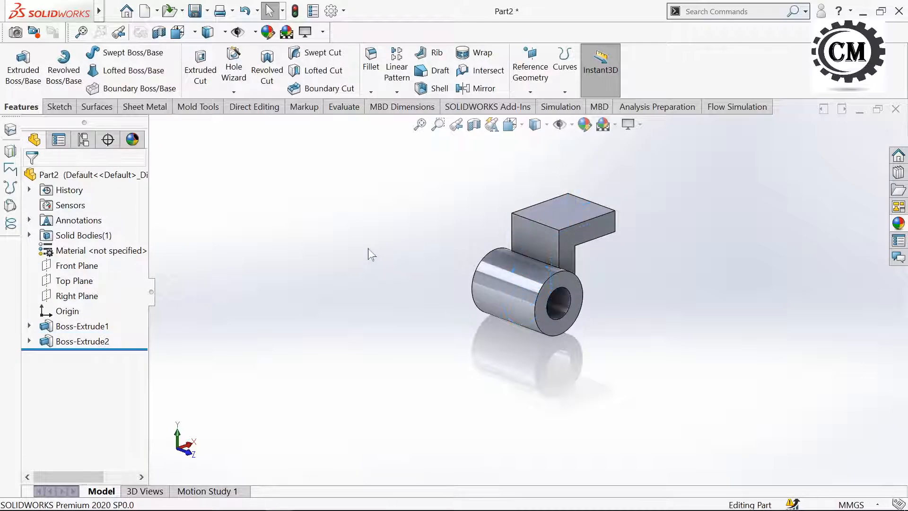
- Extrude Sketch1's triangular rib region between the cylinder and the arm 12 mm with the Mid Plane end condition
left_click(18, 71)
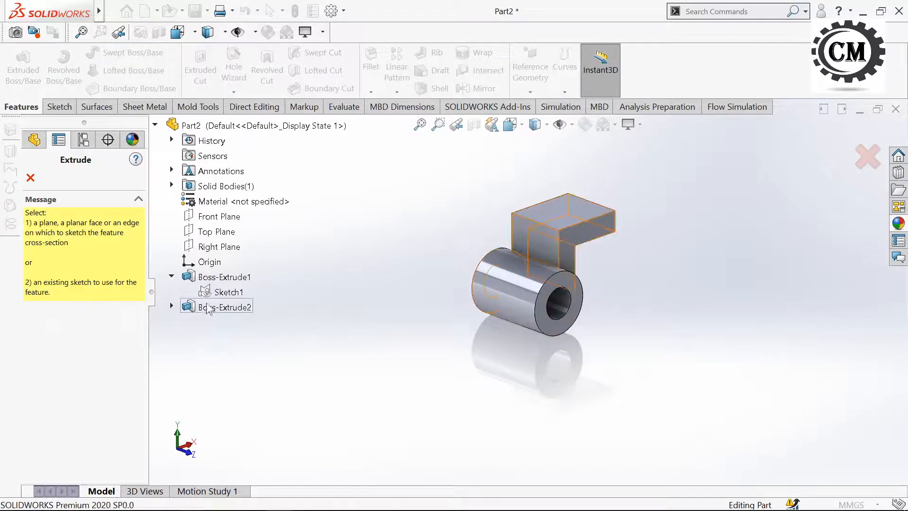
left_click(212, 290)
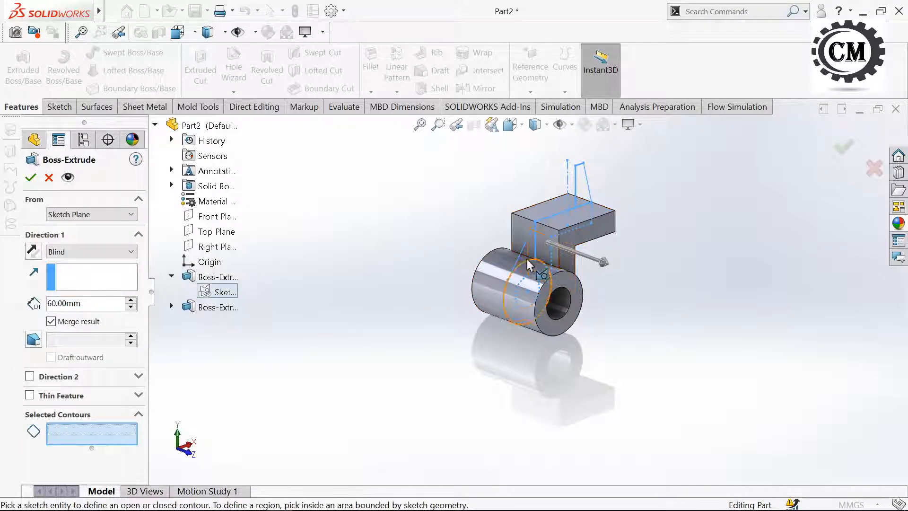
left_click(551, 251)
left_click(131, 252)
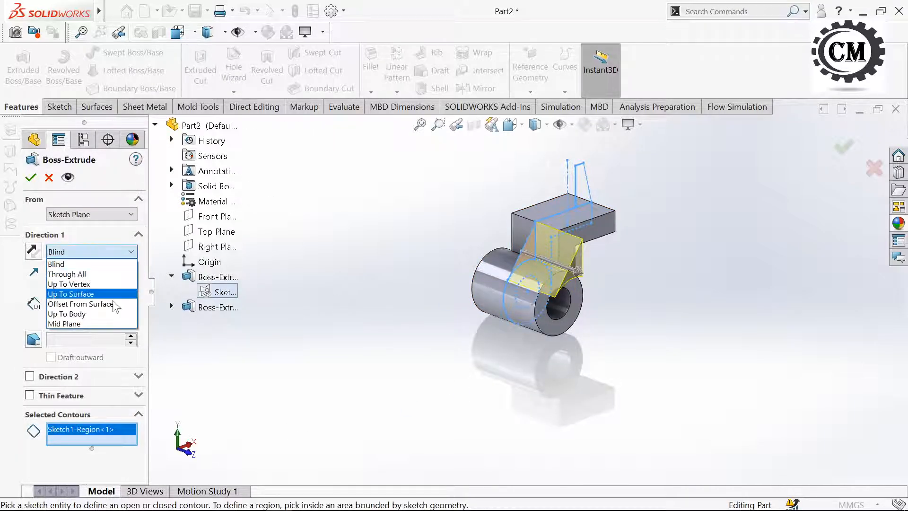
left_click(88, 320)
double_click(85, 303)
type("12")
key("Return")
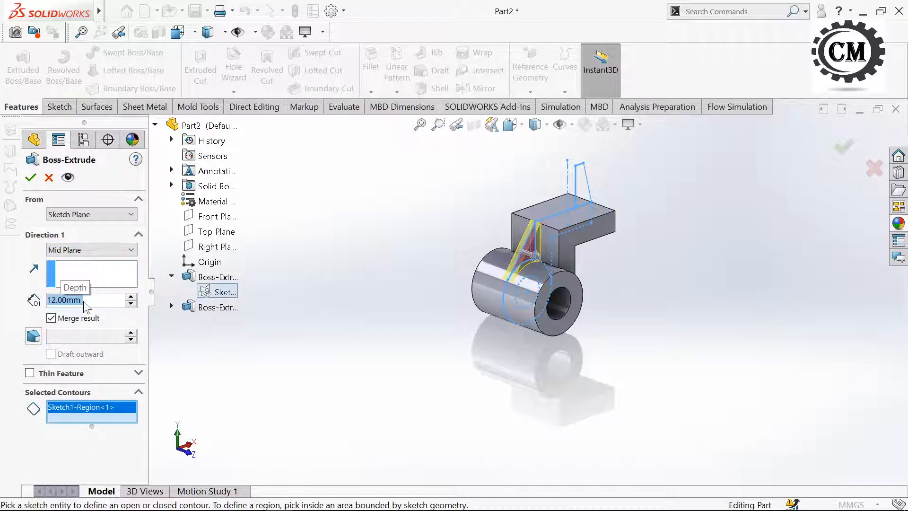
left_click(31, 178)
- Round the arm's free end with a full round fillet, using its end face as center and the two L-shaped side faces as sides
middle_click_drag(444, 300, 411, 239)
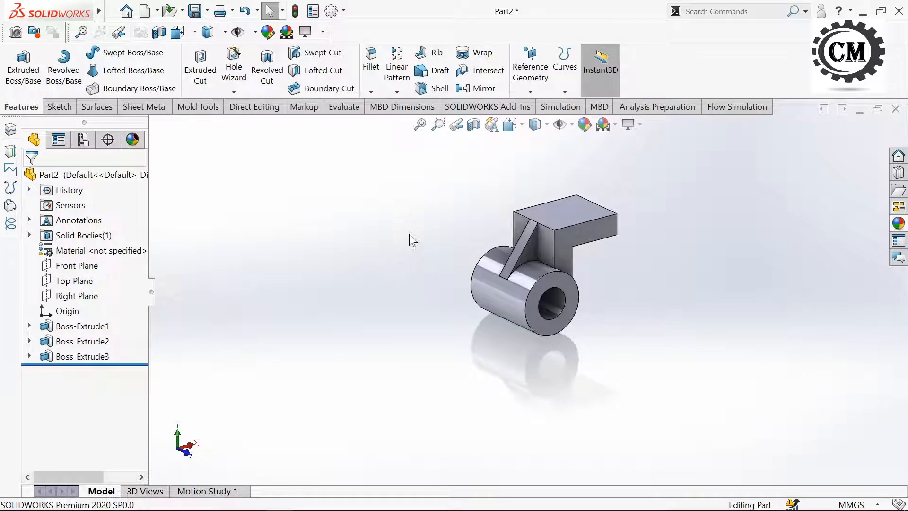
left_click(371, 68)
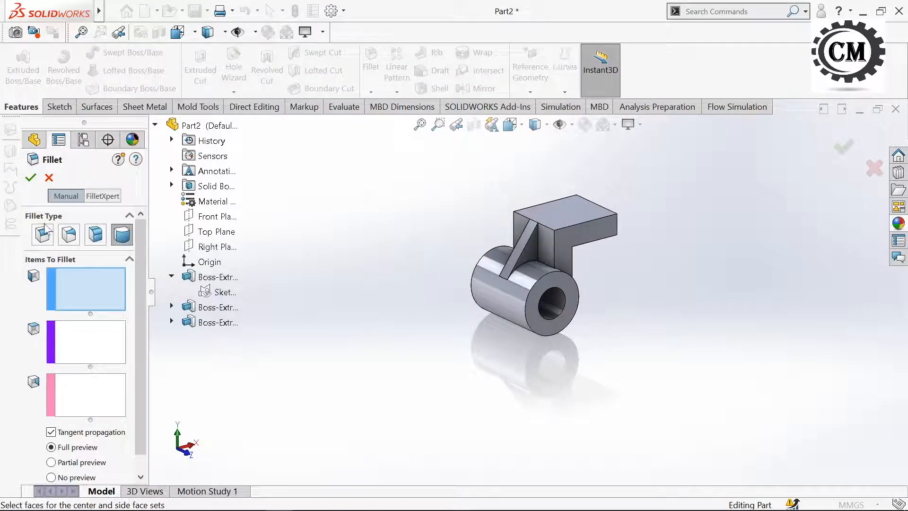
left_click(121, 238)
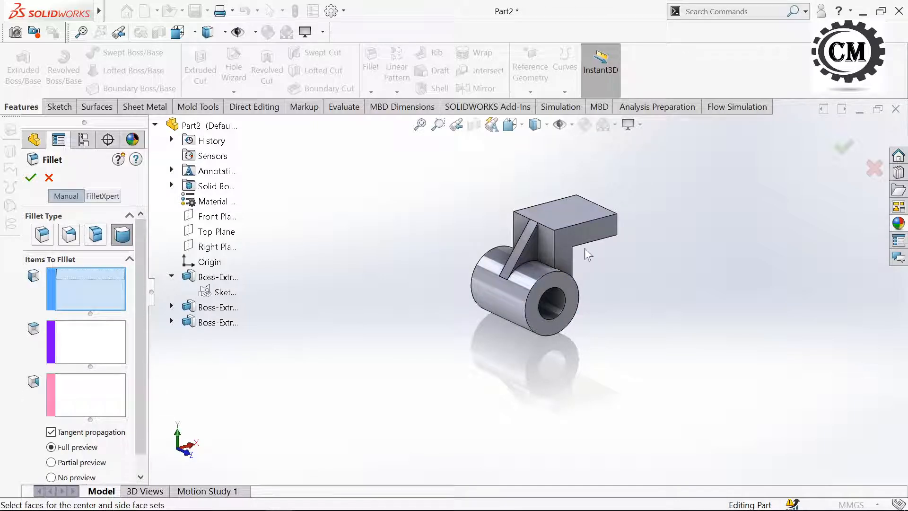
left_click(420, 124)
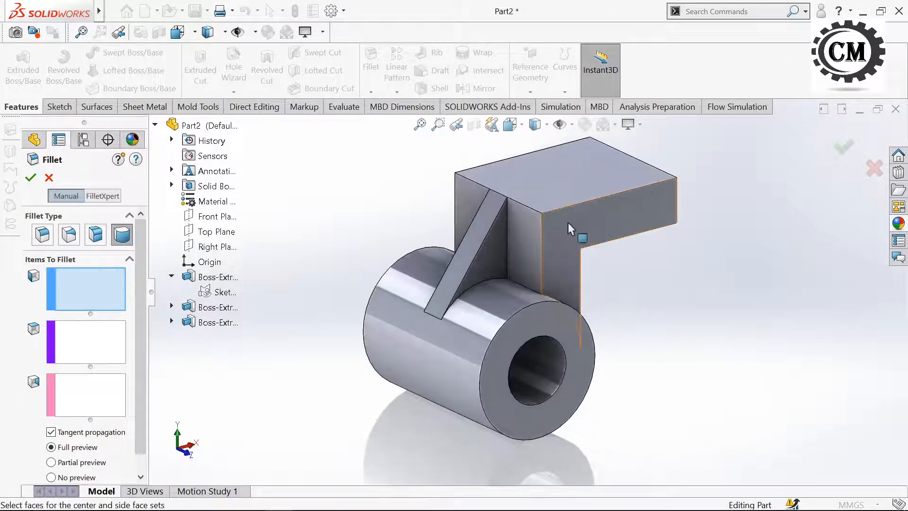
left_click(589, 230)
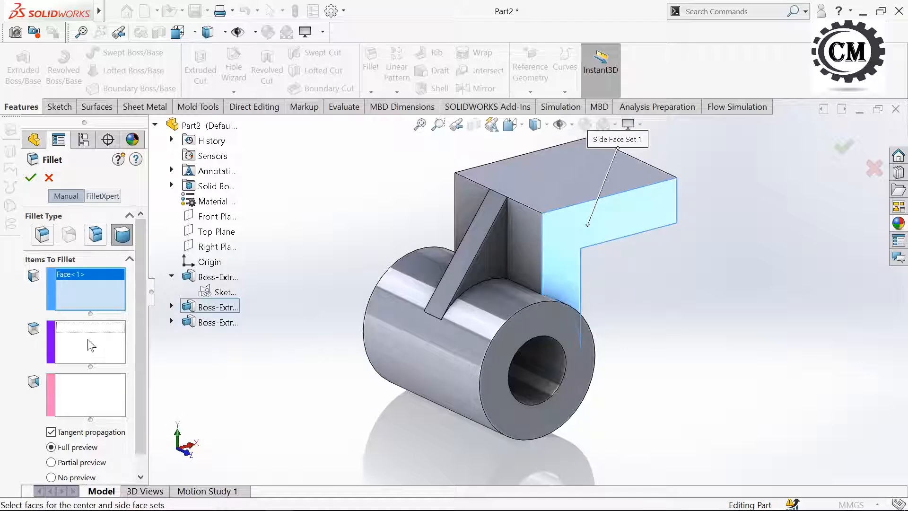
middle_click_drag(831, 294, 611, 297)
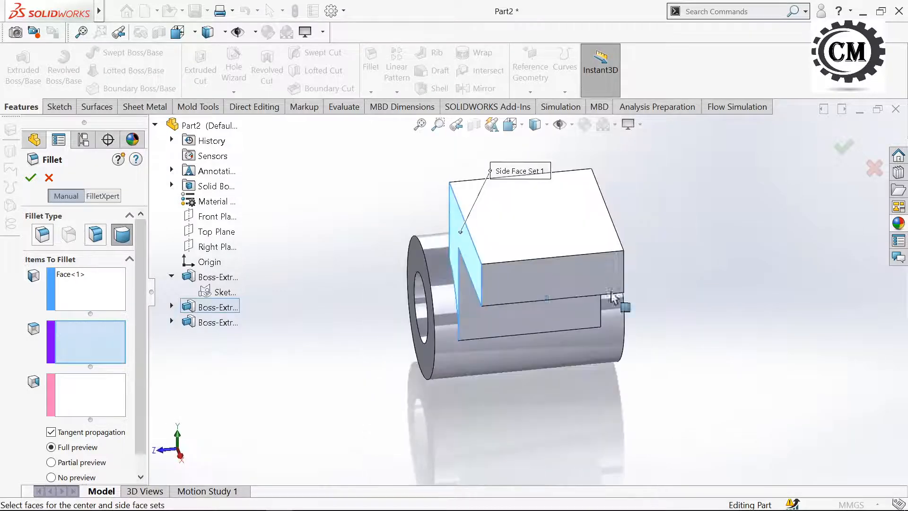
left_click(529, 286)
left_click(74, 400)
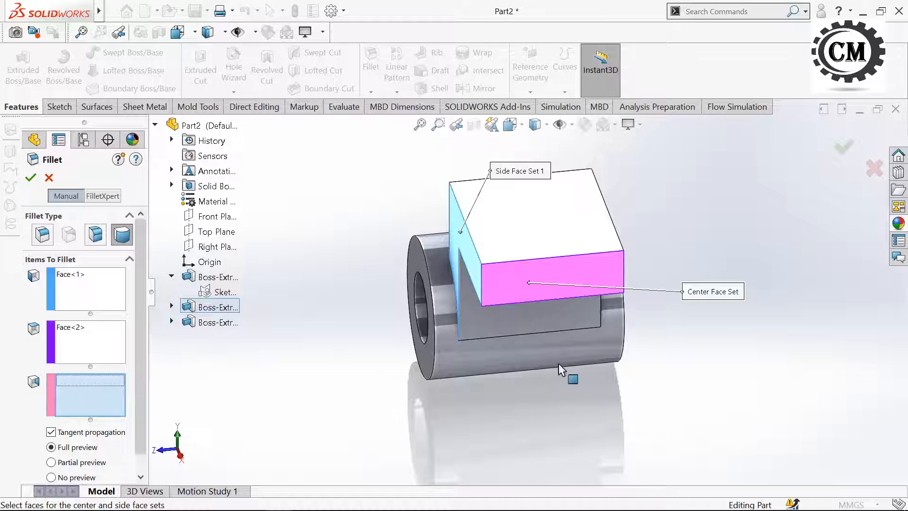
middle_click_drag(496, 366, 459, 326)
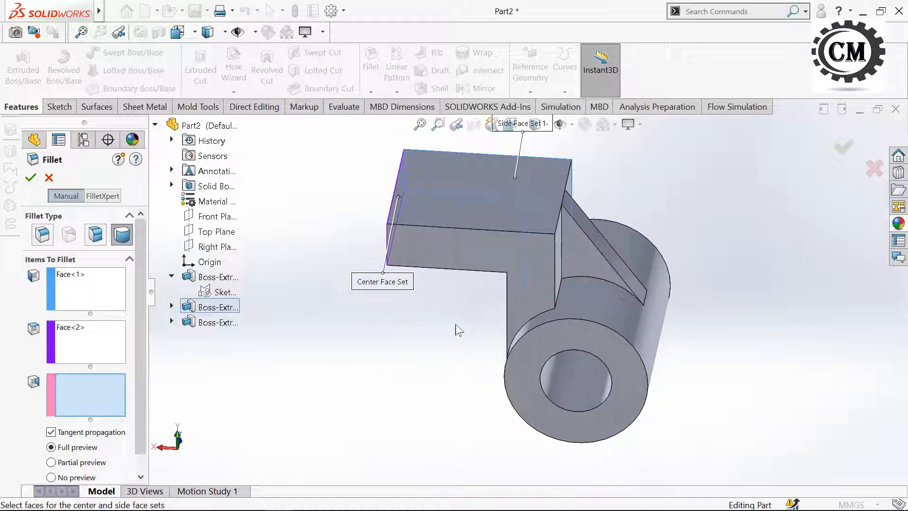
left_click(428, 251)
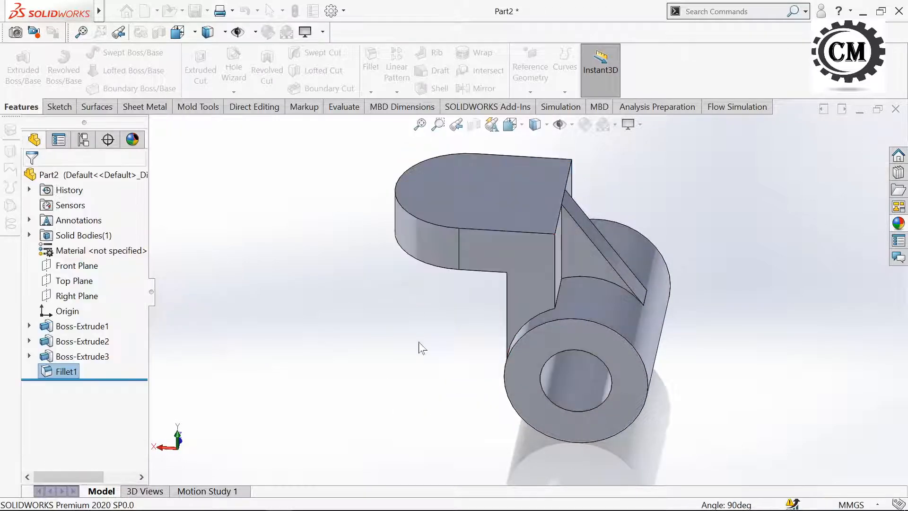
middle_click_drag(399, 335, 583, 331)
left_click(281, 239)
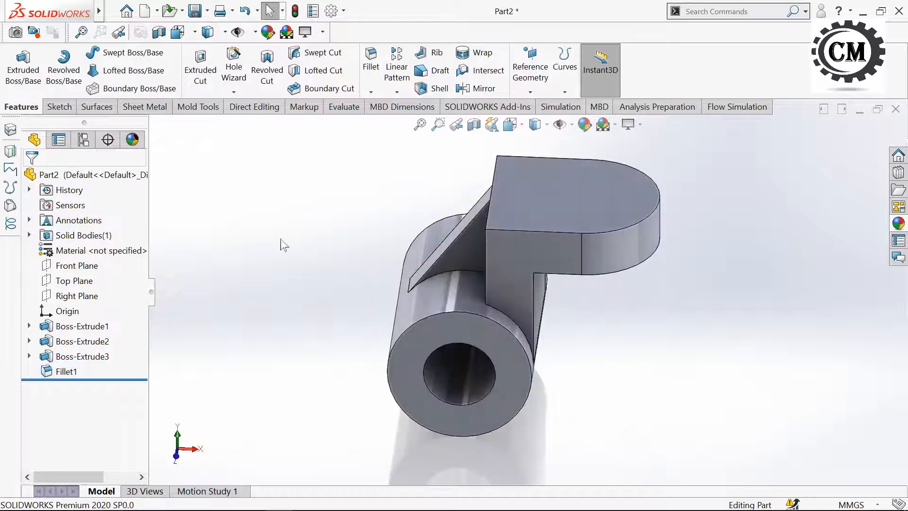
- Revolve Sketch1's tapered region above the arm 360 degrees about the vertical centerline to form the hollow cone
left_click(65, 72)
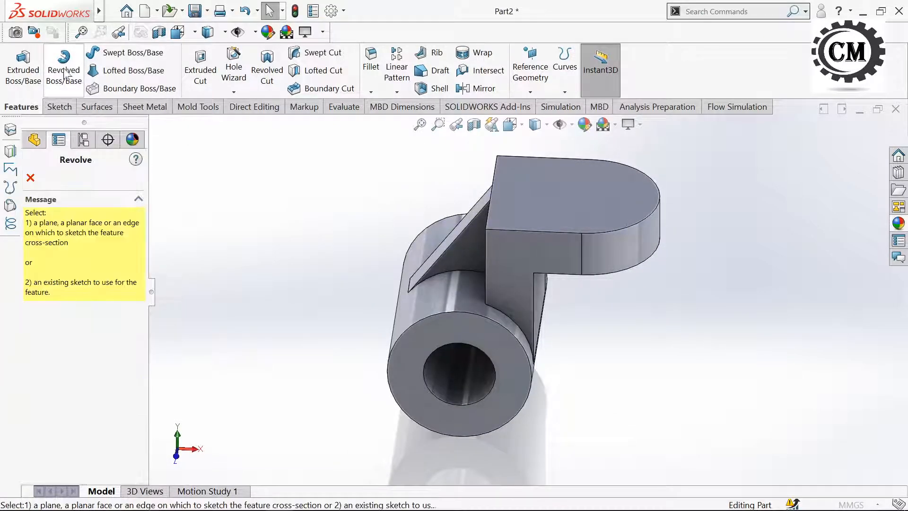
left_click(214, 293)
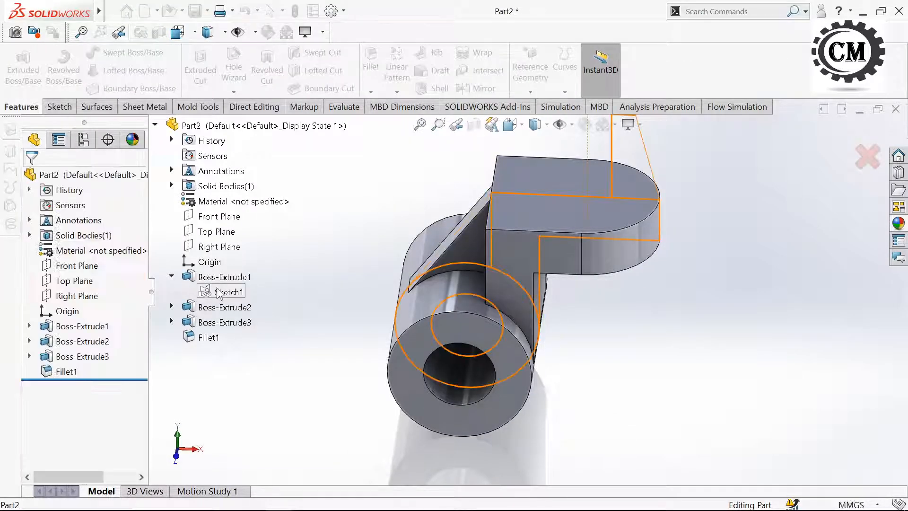
left_click(419, 124)
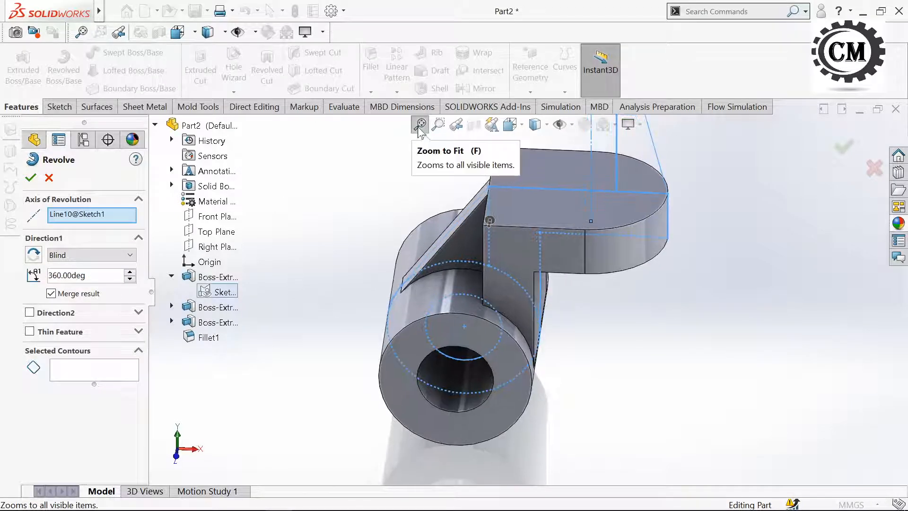
middle_click_drag(372, 217, 403, 229, "shift")
left_click(93, 374)
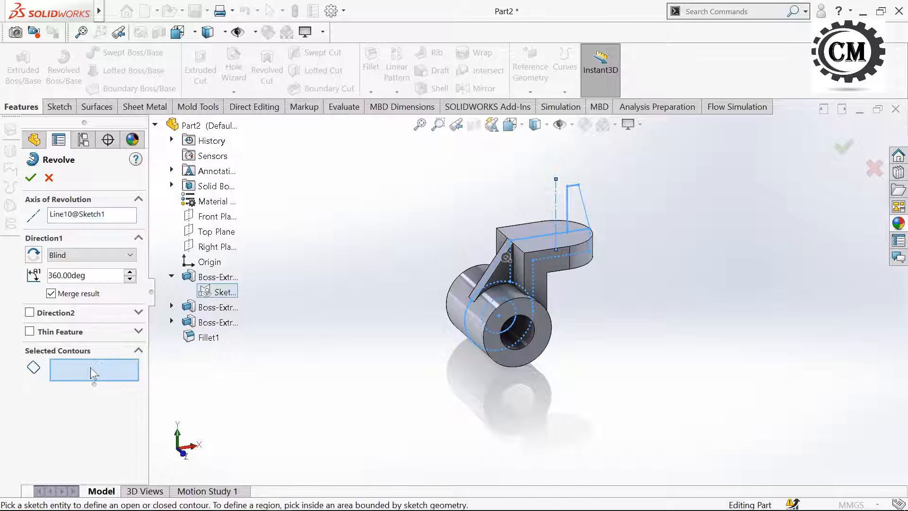
left_click(575, 209)
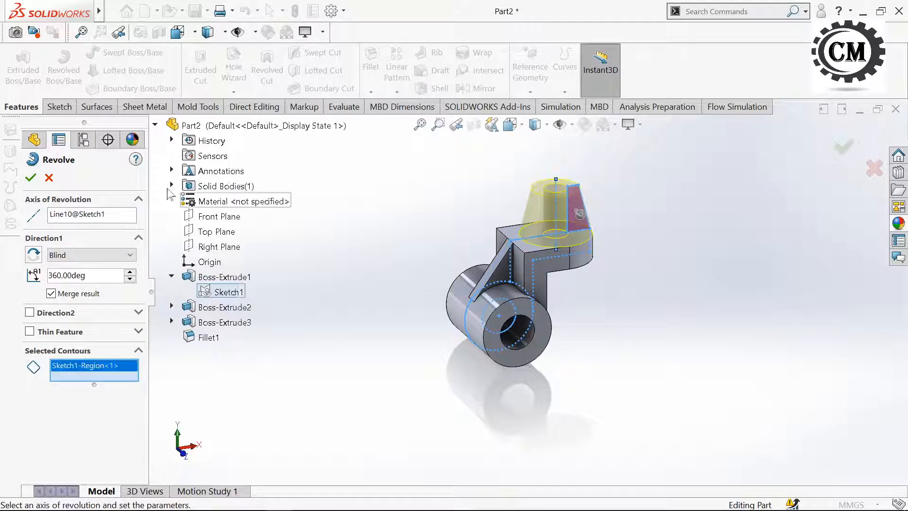
left_click(31, 179)
middle_click_drag(298, 173, 286, 223)
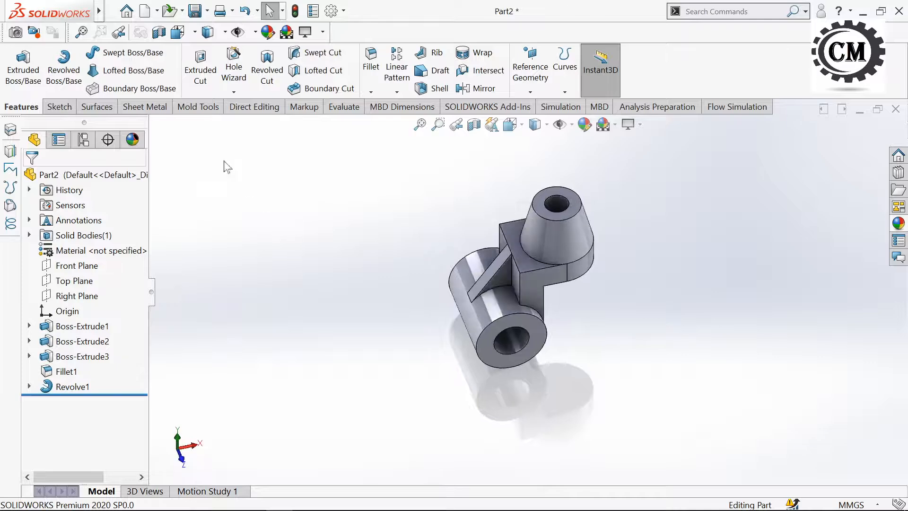
- Begin an extruded cut with a sketch on the cone's top face, converting the hole's circular edge, and close the sketch
left_click(198, 77)
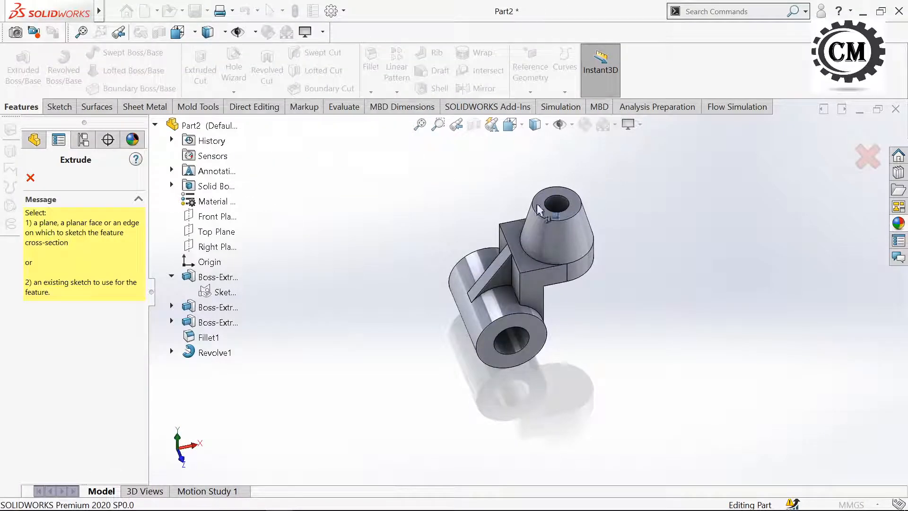
left_click(554, 204)
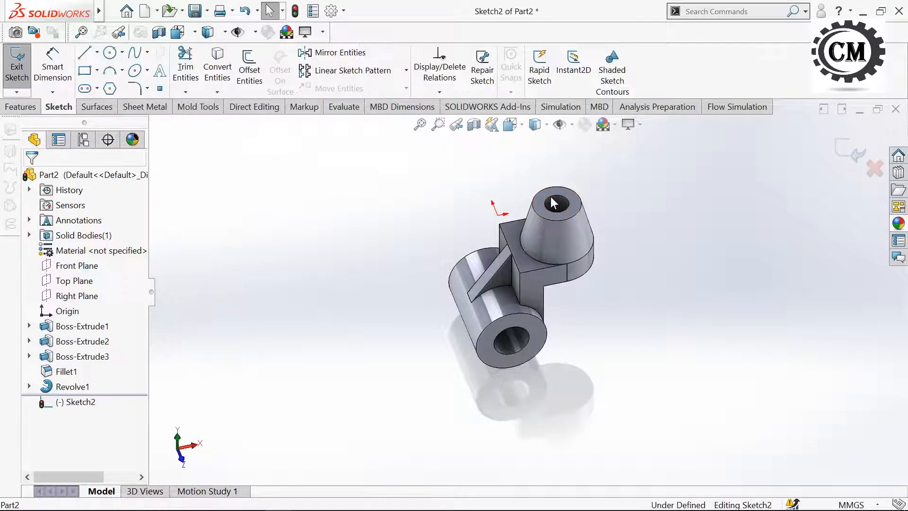
left_click(218, 68)
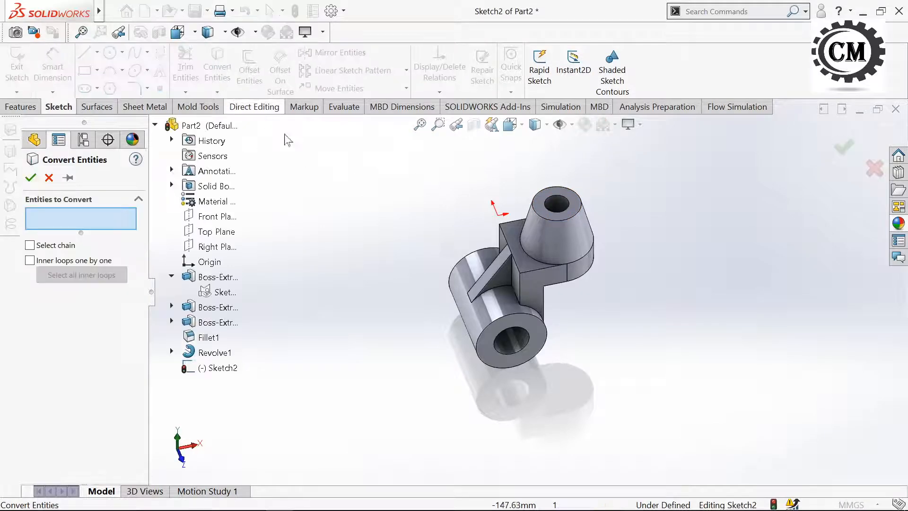
left_click(552, 205)
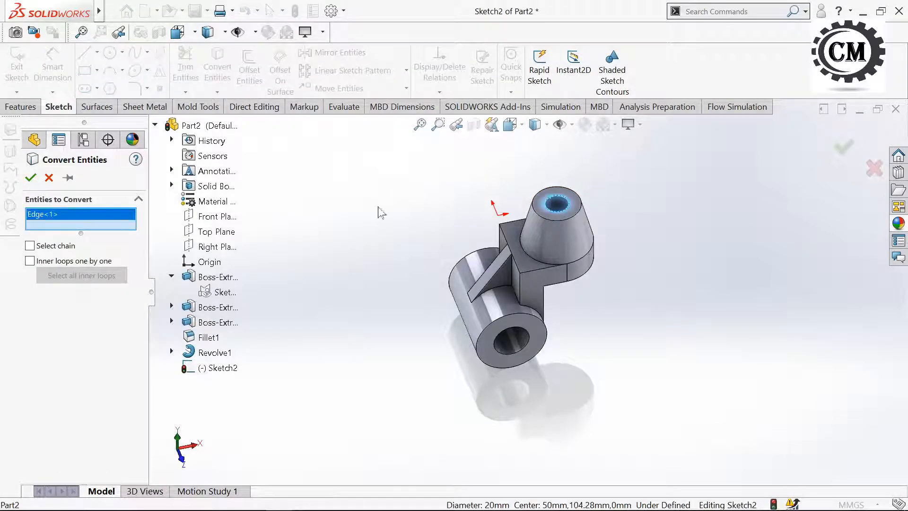
left_click(30, 178)
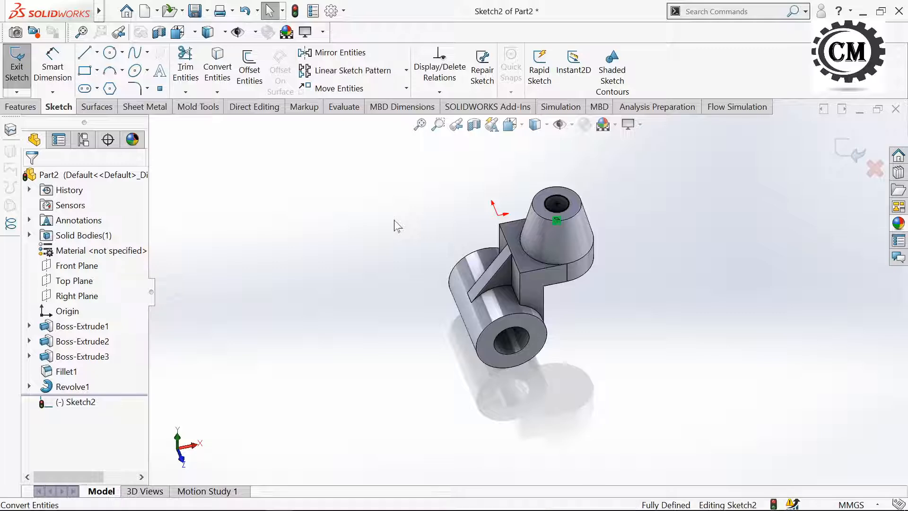
left_click(17, 63)
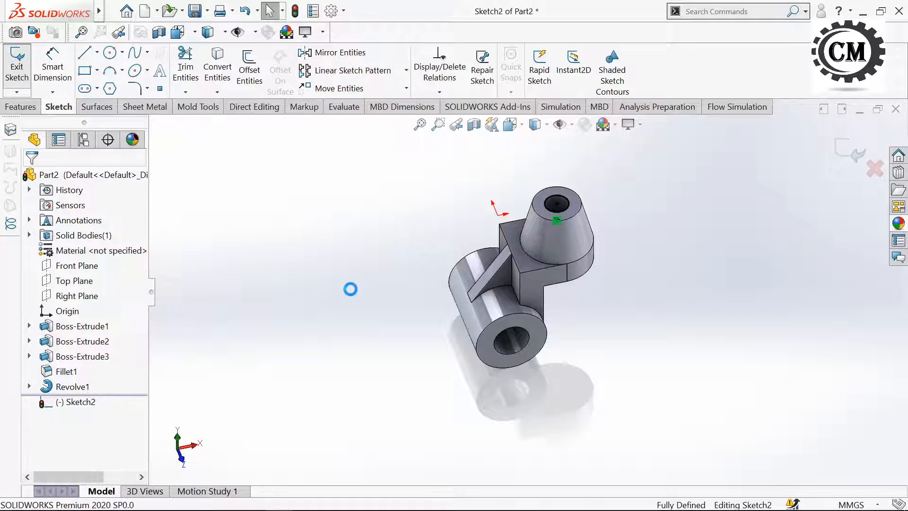
- Cut the converted circle all the way through the cone and the arm beneath it
middle_click_drag(350, 289, 355, 232)
left_click(87, 252)
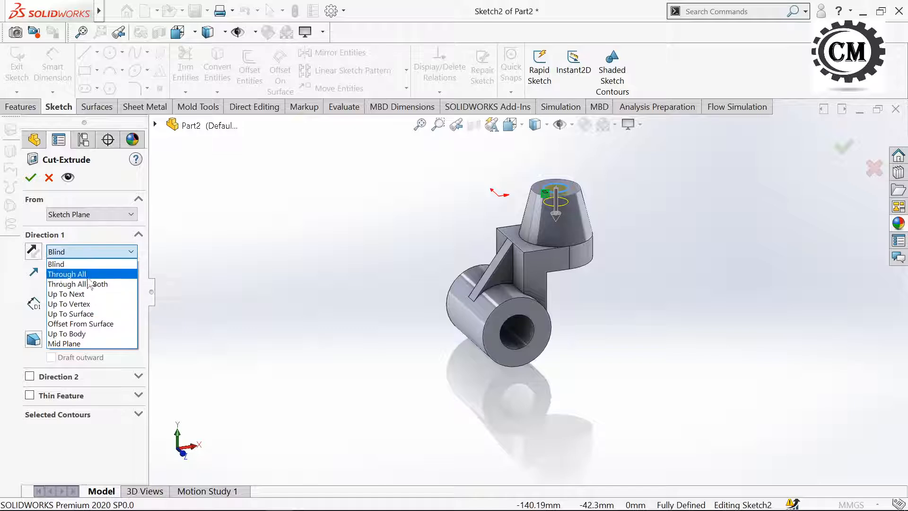
left_click(71, 282)
left_click(31, 178)
middle_click_drag(385, 286, 388, 191)
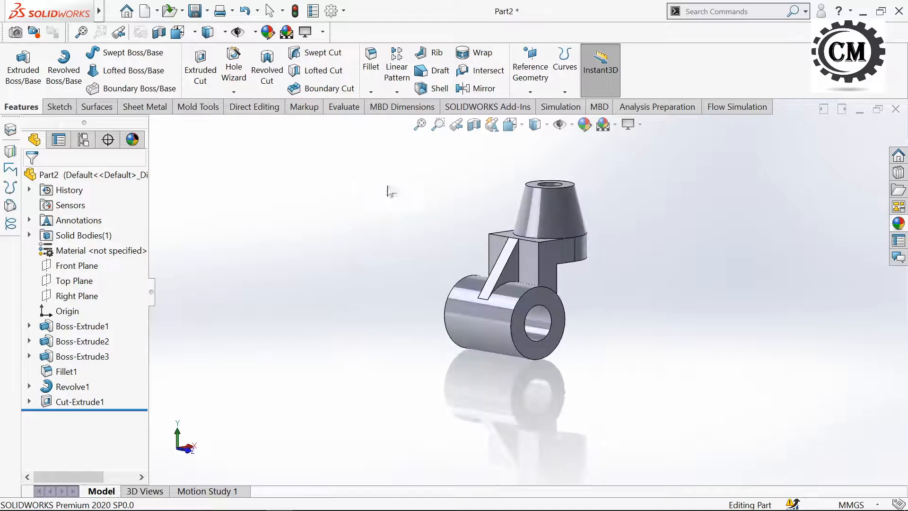
- Apply the brushed brass metal appearance to the whole part
left_click(51, 175)
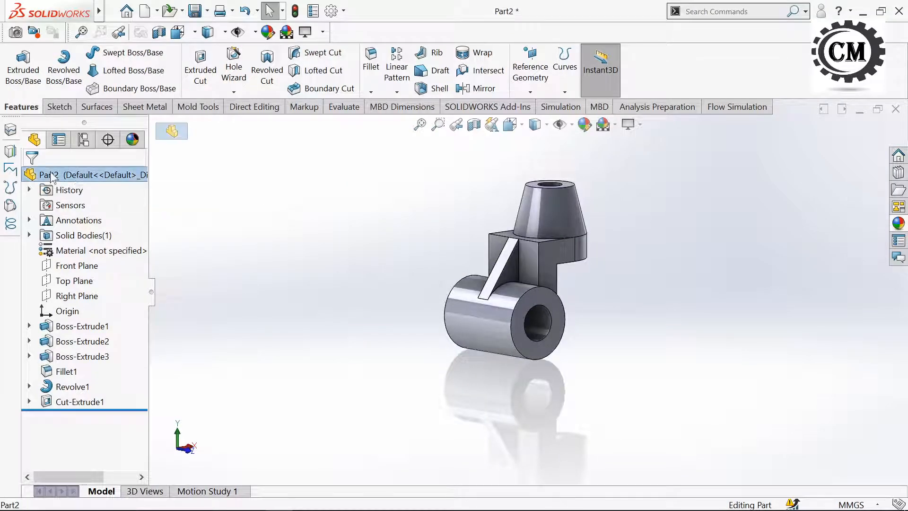
left_click(585, 124)
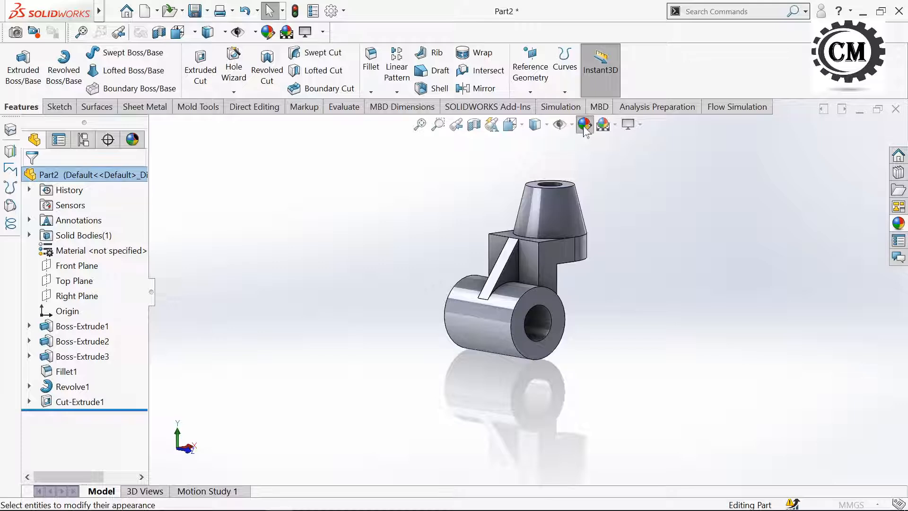
double_click(820, 182)
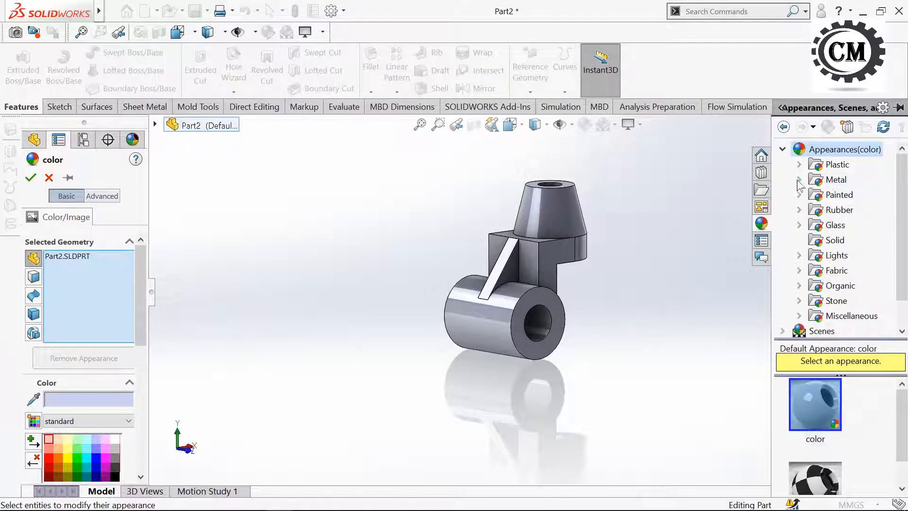
left_click(799, 181)
left_click(854, 226)
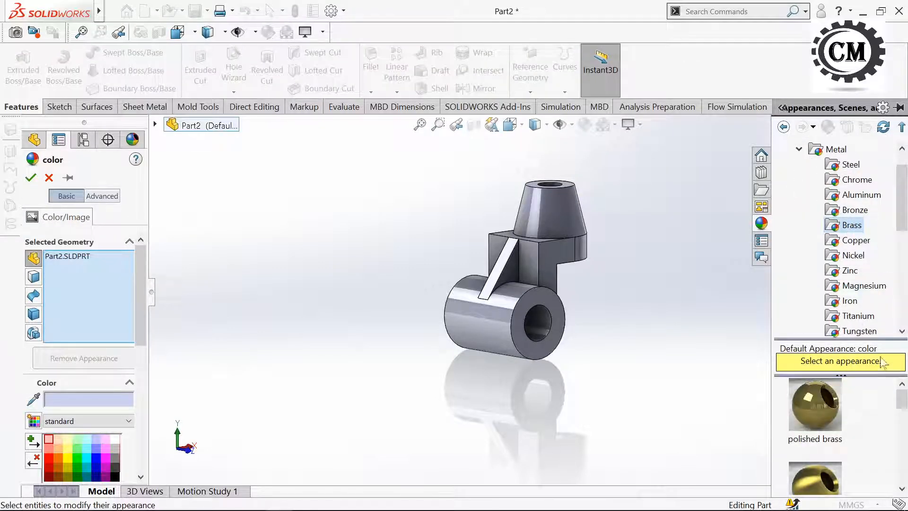
scroll(900, 409, "down", 2)
left_click(792, 429)
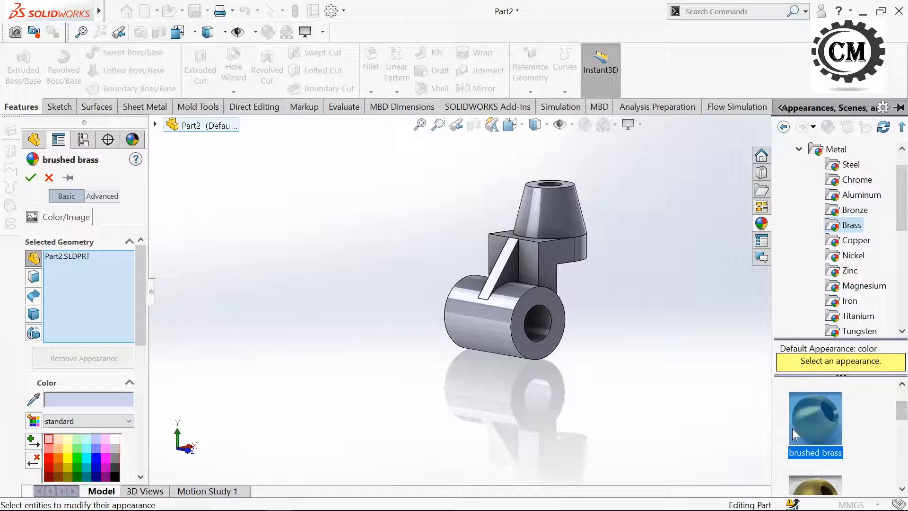
left_click(31, 177)
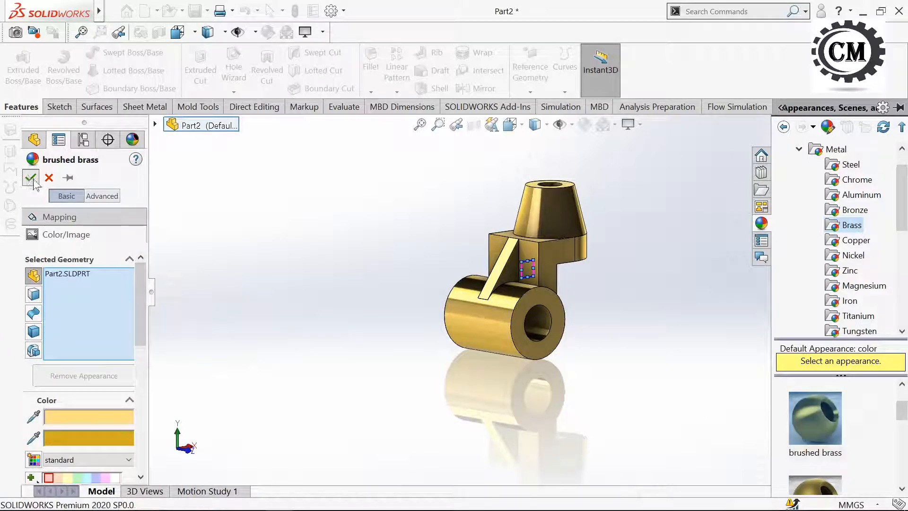
- Display the bracket shaded without edges and turn on the Perspective view setting
left_click(535, 125)
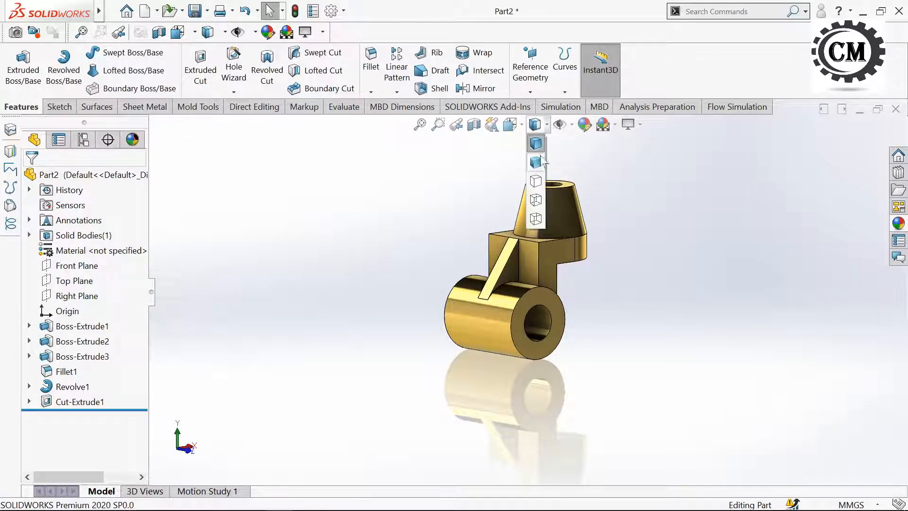
left_click(538, 165)
middle_click_drag(325, 201, 324, 245)
left_click(640, 124)
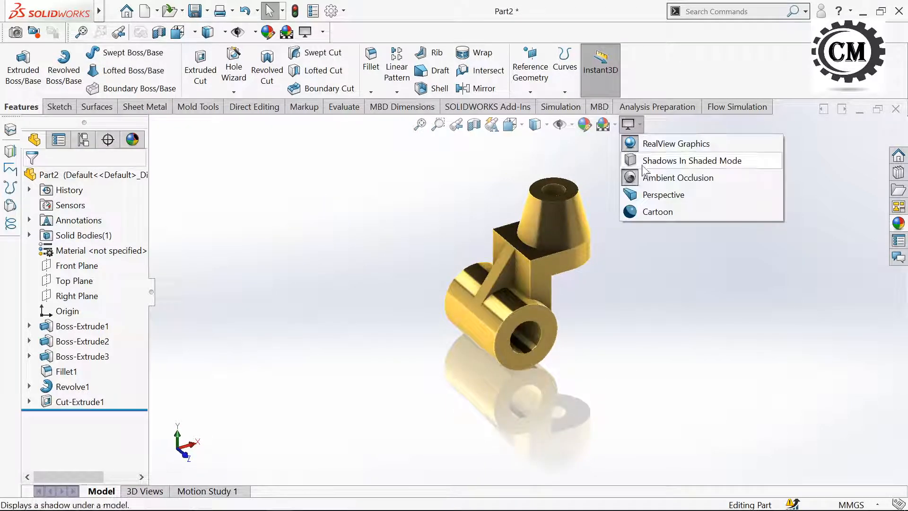
left_click(647, 195)
middle_click_drag(354, 213, 729, 206)
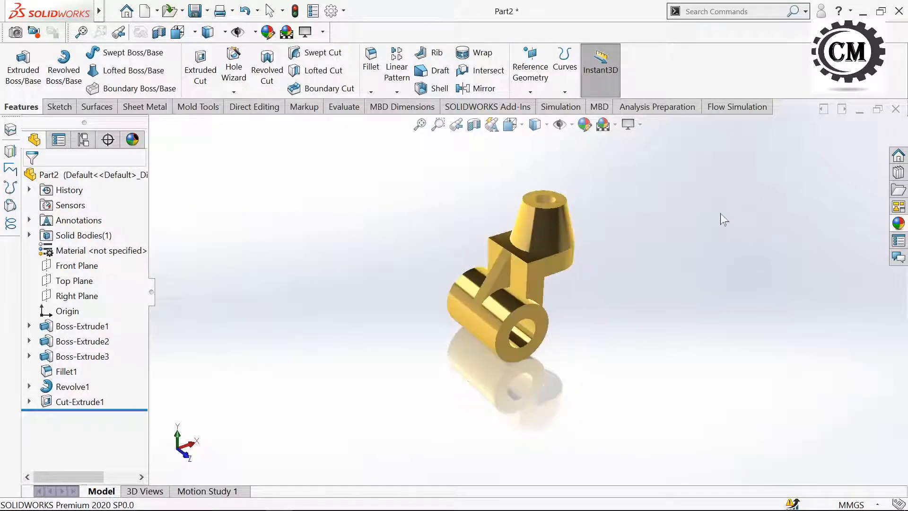
left_click(419, 124)
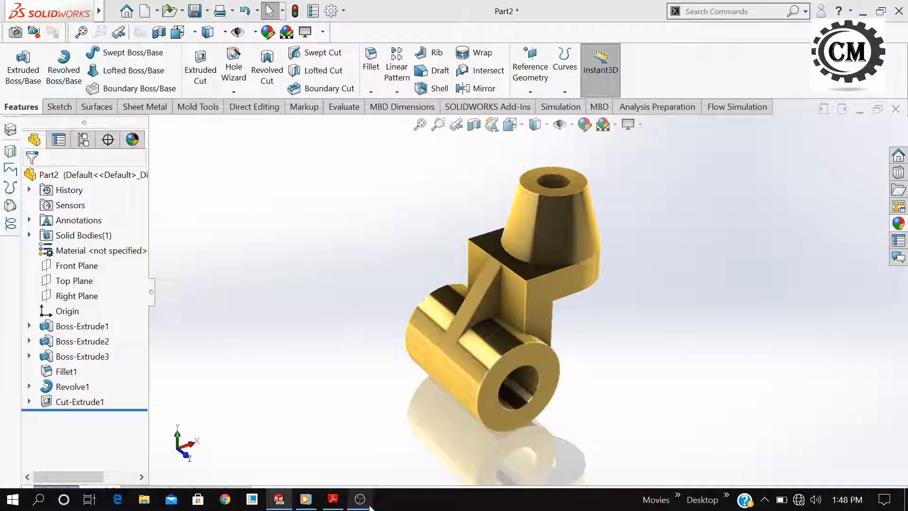
left_click(361, 499)
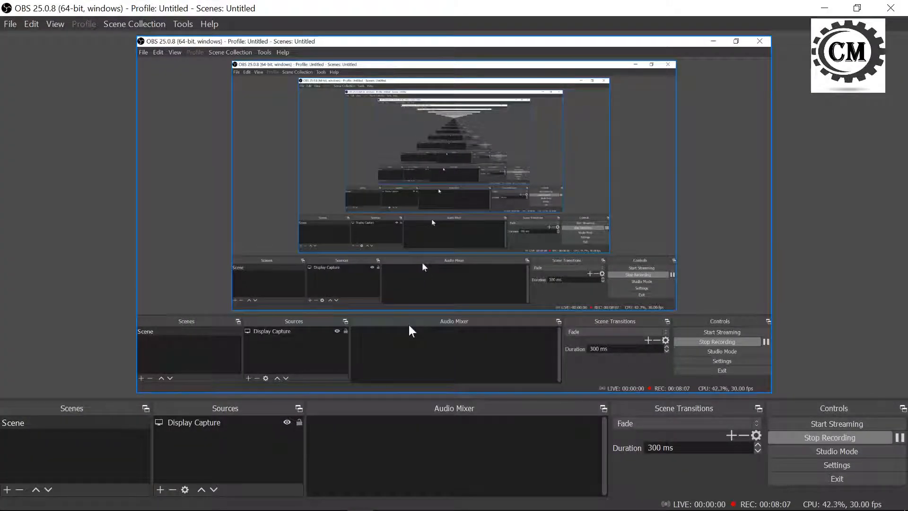